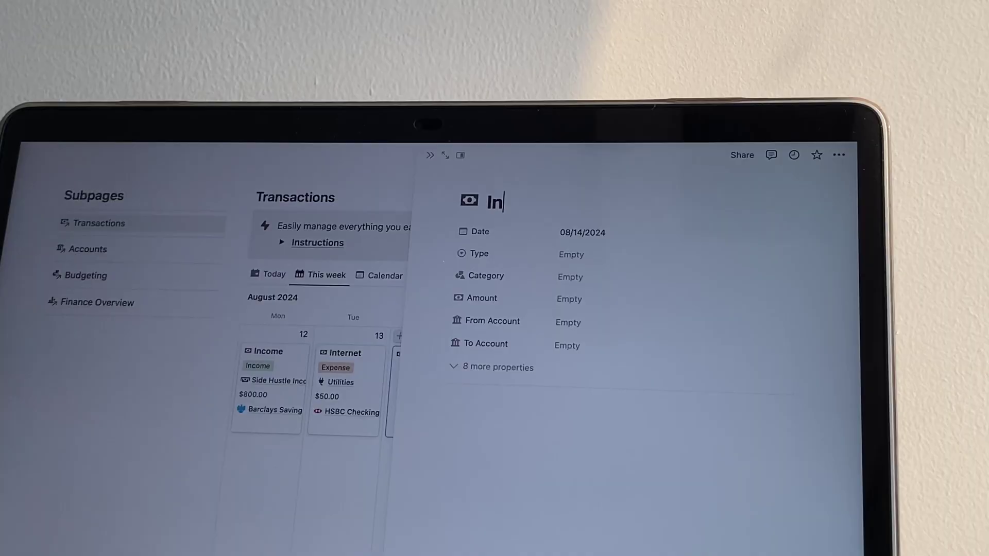
Tick off a daily financial habit in the habit tracker
{"action": "type", "text": "com"}
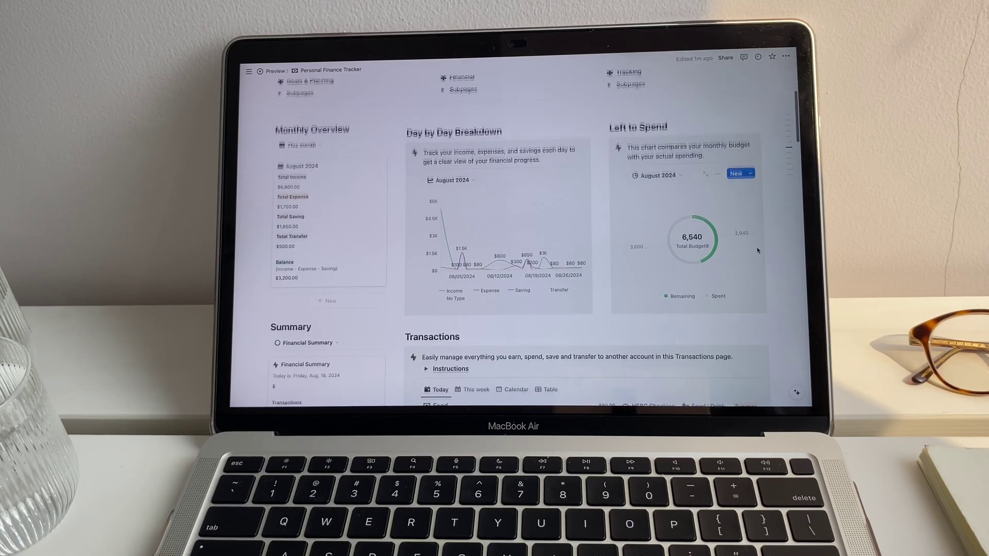
{"action": "scroll", "coordinate": [515, 231], "scroll_direction": "down", "scroll_amount": 3}
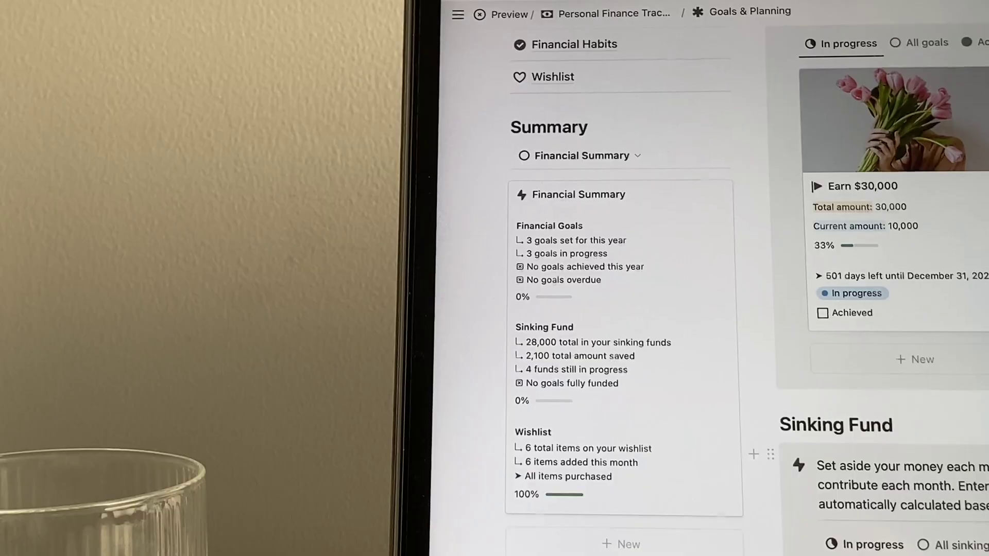
{"action": "scroll", "coordinate": [721, 278], "scroll_direction": "down", "scroll_amount": 1}
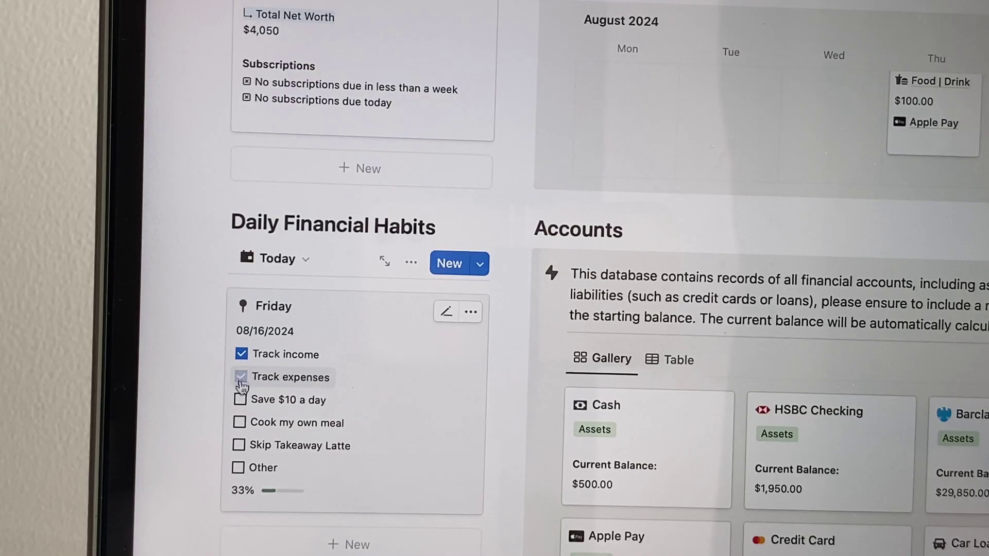
{"action": "left_click", "coordinate": [236, 400]}
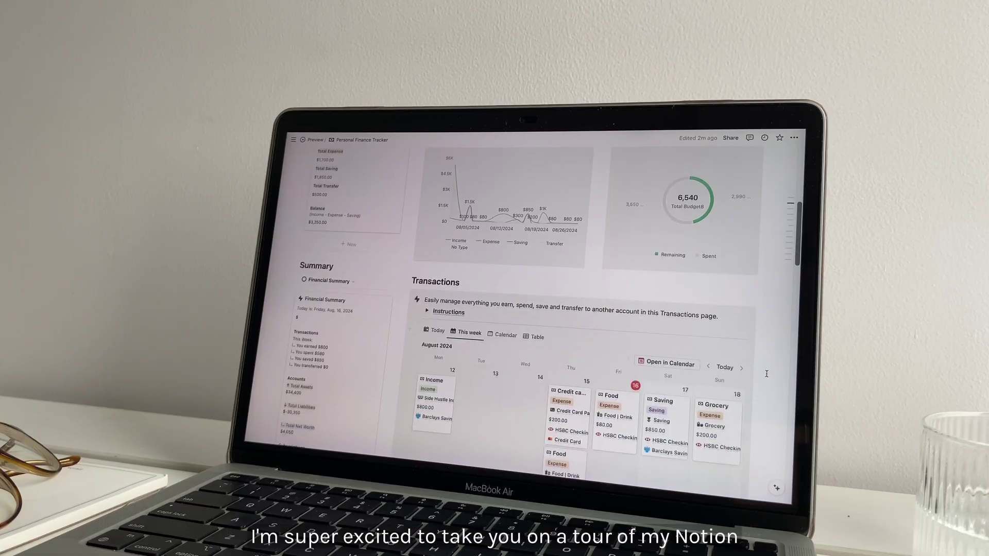
{"action": "scroll", "coordinate": [766, 374], "scroll_direction": "down", "scroll_amount": 2}
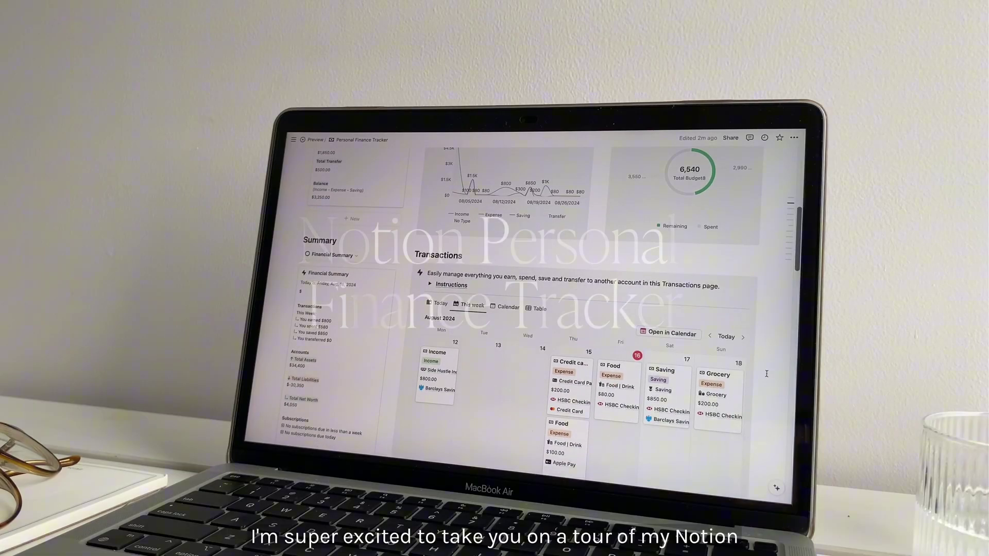
{"action": "scroll", "coordinate": [767, 374], "scroll_direction": "down", "scroll_amount": 3}
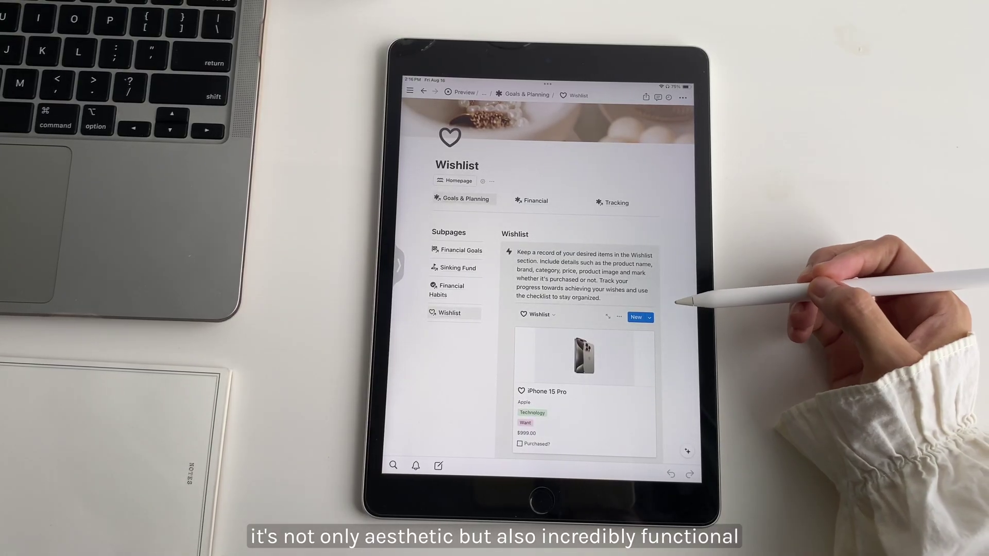
{"action": "scroll", "coordinate": [682, 288], "scroll_direction": "down", "scroll_amount": 1}
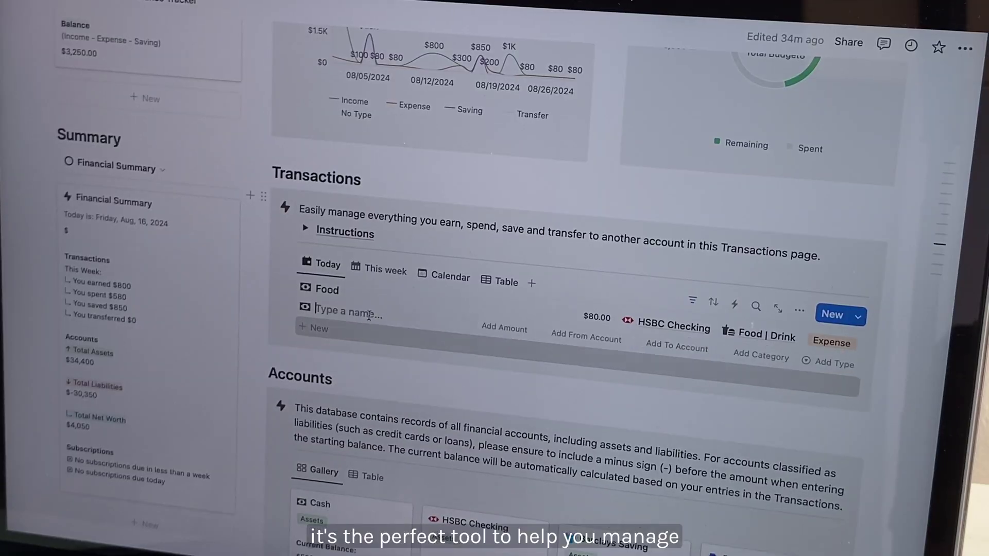
Log a Grocery transaction with amount 5 and choose its account
{"action": "type", "text": "Grocery"}
{"action": "left_click", "coordinate": [498, 328]}
{"action": "type", "text": "50"}
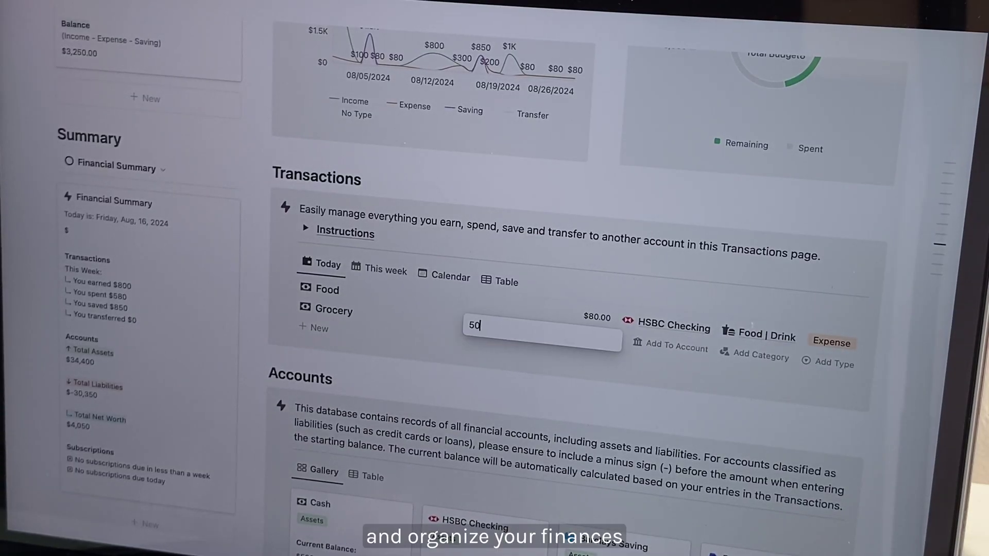
{"action": "left_click", "coordinate": [673, 325]}
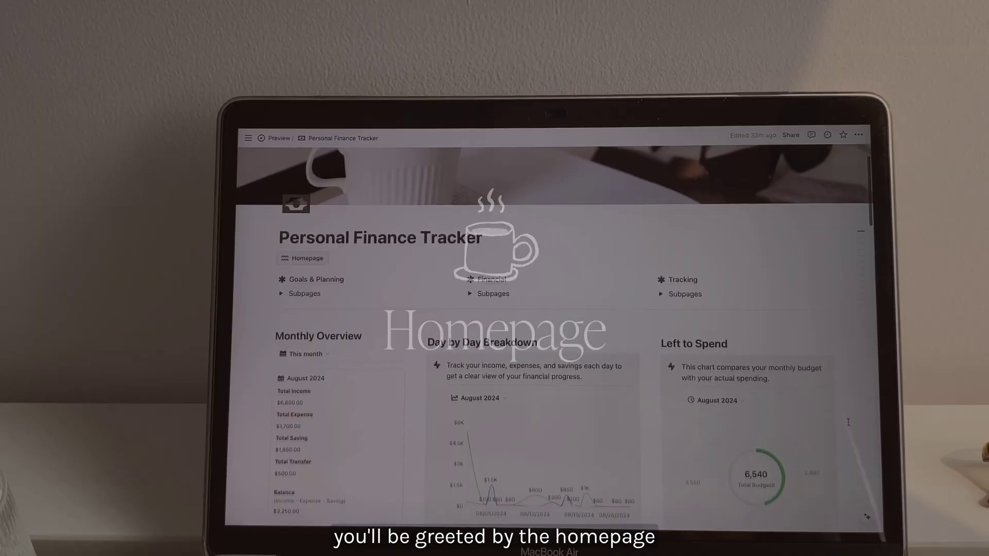
Add a $25 Lunch transaction paid with Apple Pay as an Expense
{"action": "scroll", "coordinate": [848, 422], "scroll_direction": "down", "scroll_amount": 3}
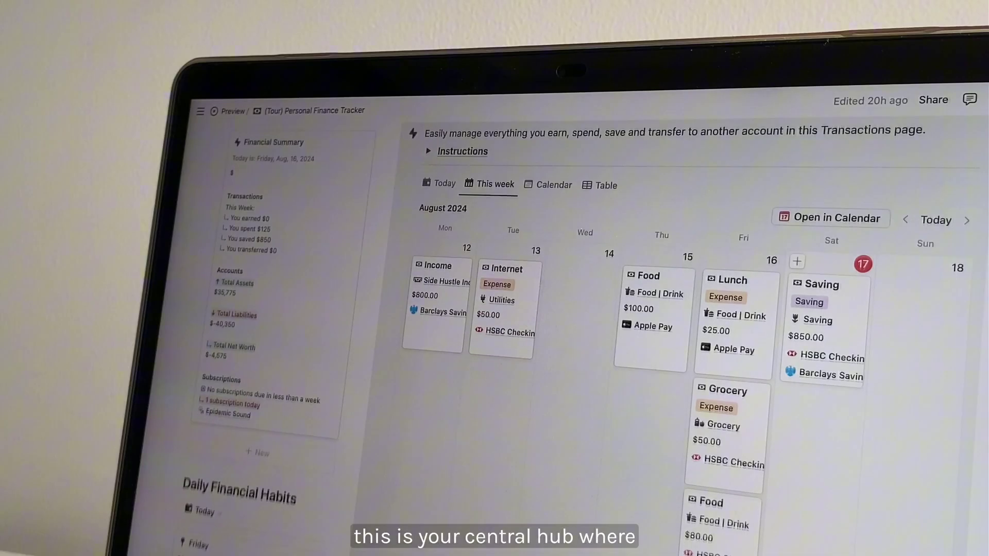
{"action": "scroll", "coordinate": [669, 335], "scroll_direction": "down", "scroll_amount": 3}
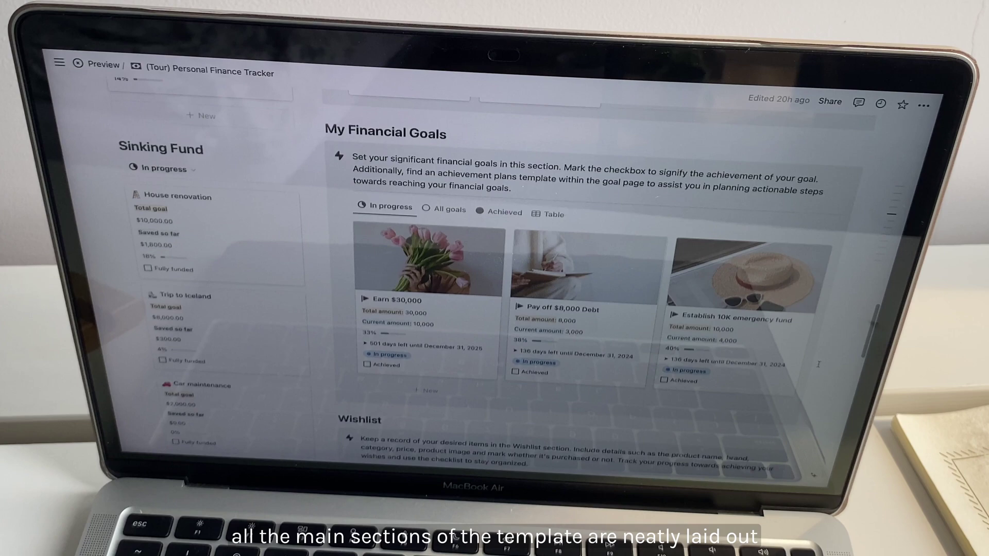
{"action": "scroll", "coordinate": [817, 364], "scroll_direction": "down", "scroll_amount": 1}
{"action": "scroll", "coordinate": [817, 364], "scroll_direction": "down", "scroll_amount": 5}
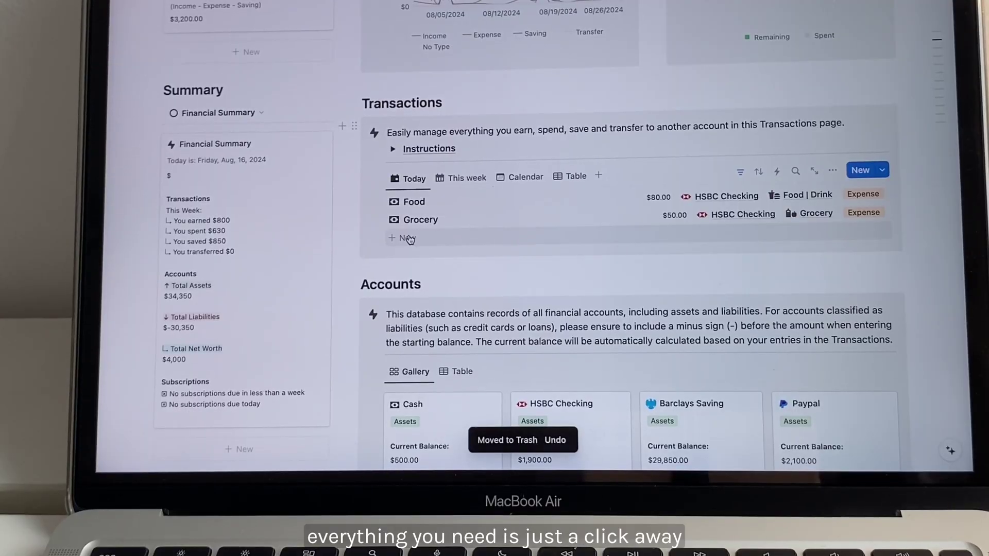
{"action": "left_click", "coordinate": [409, 239]}
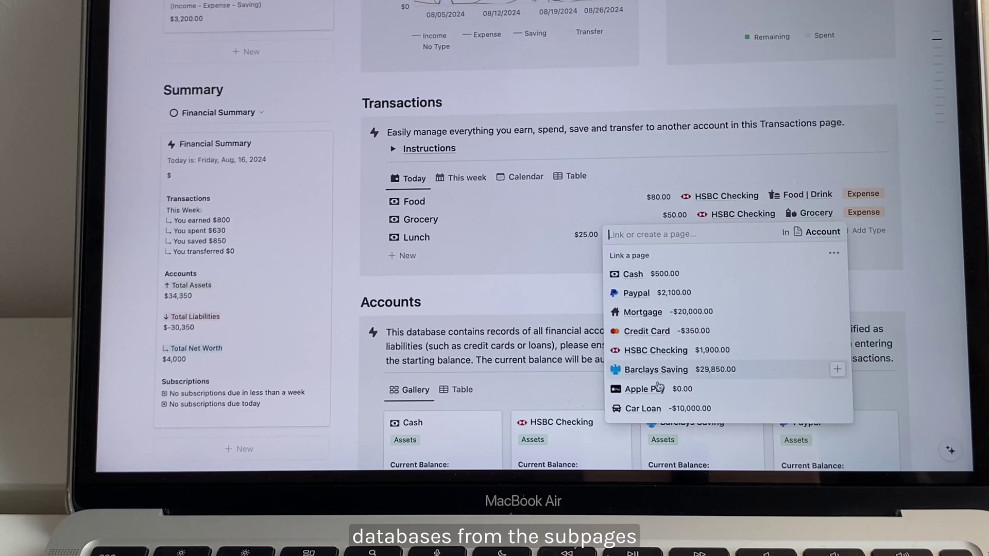
{"action": "left_click", "coordinate": [643, 388]}
{"action": "left_click", "coordinate": [777, 233]}
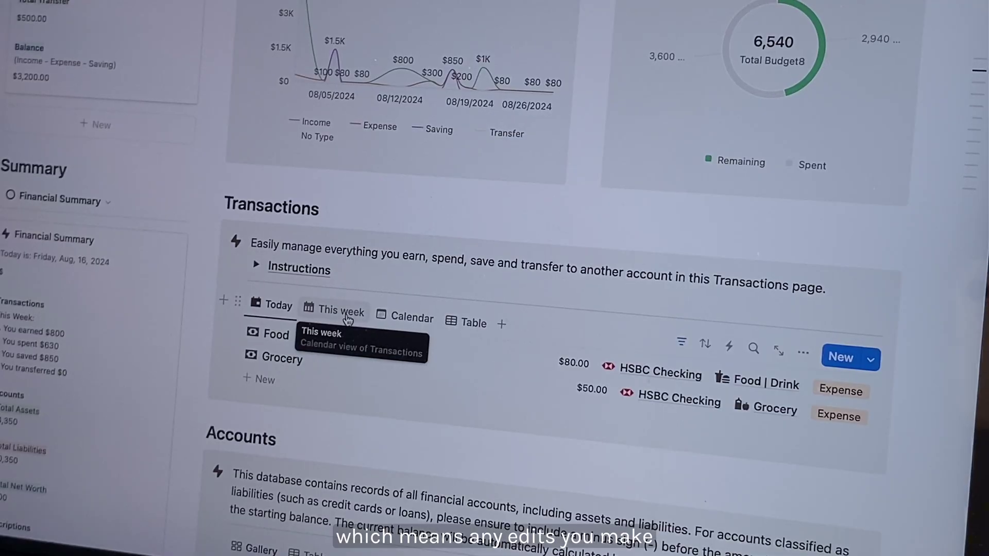
Show transactions as this week's and the month calendar, then expand Goals & Planning subpages
{"action": "left_click", "coordinate": [348, 316]}
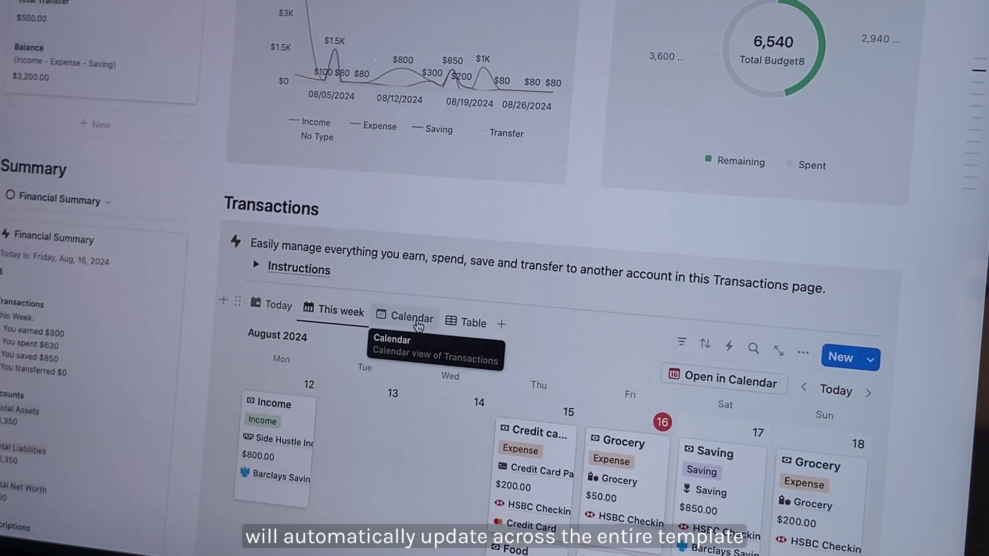
{"action": "left_click", "coordinate": [416, 323]}
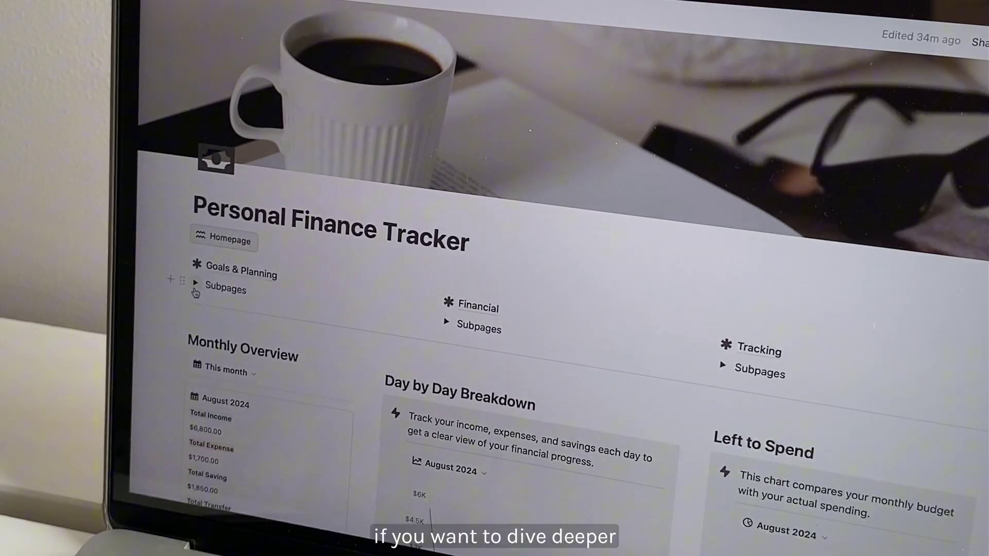
{"action": "left_click", "coordinate": [195, 284]}
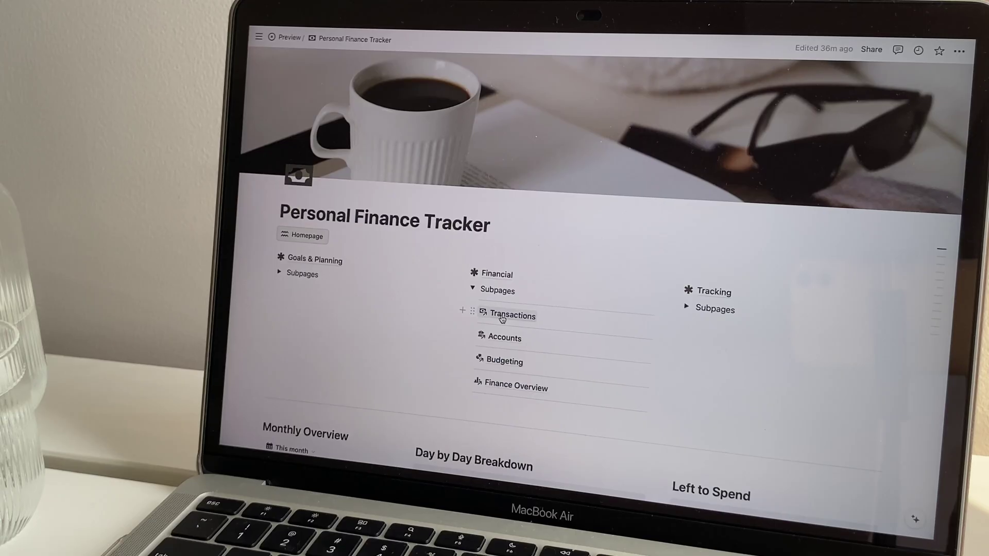
Navigate through the Transactions, Goals & Planning and Financial pages to reach Accounts
{"action": "left_click", "coordinate": [499, 360]}
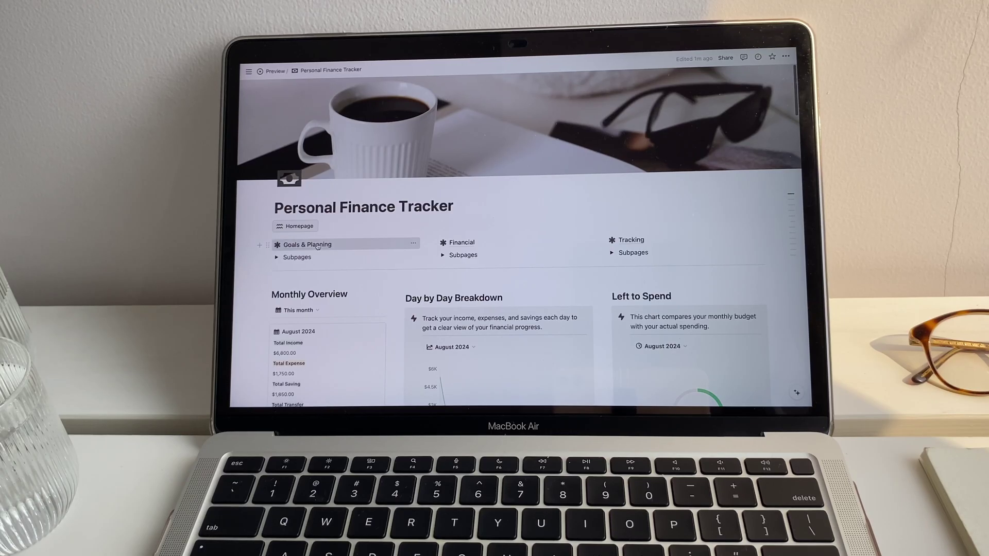
{"action": "left_click", "coordinate": [307, 245]}
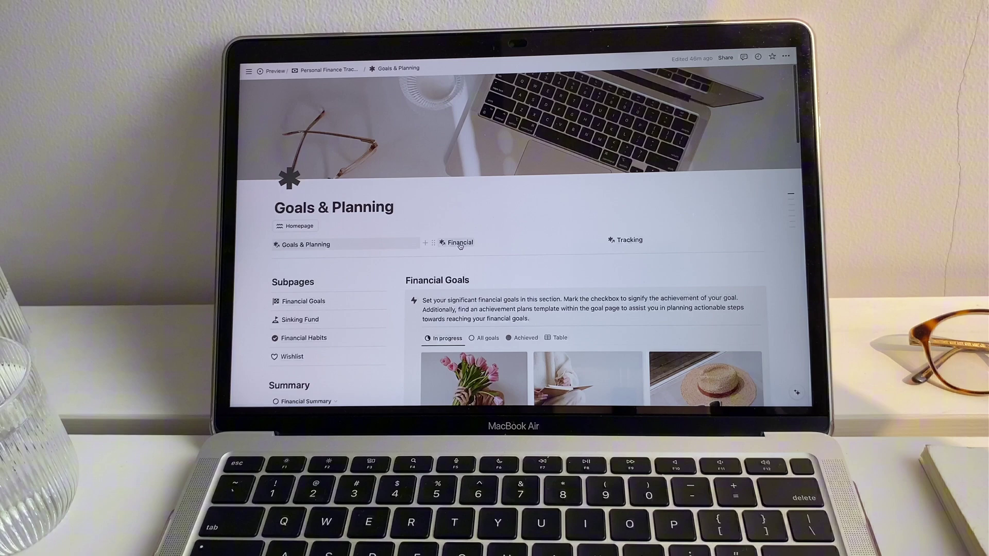
{"action": "left_click", "coordinate": [460, 243]}
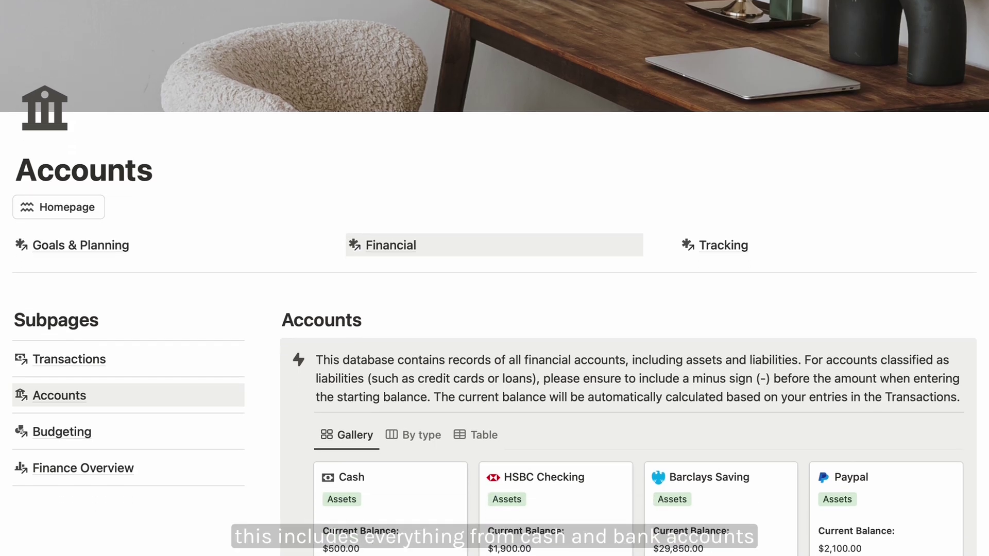
Switch the Accounts view to a table
{"action": "scroll", "coordinate": [495, 309], "scroll_direction": "down", "scroll_amount": 2}
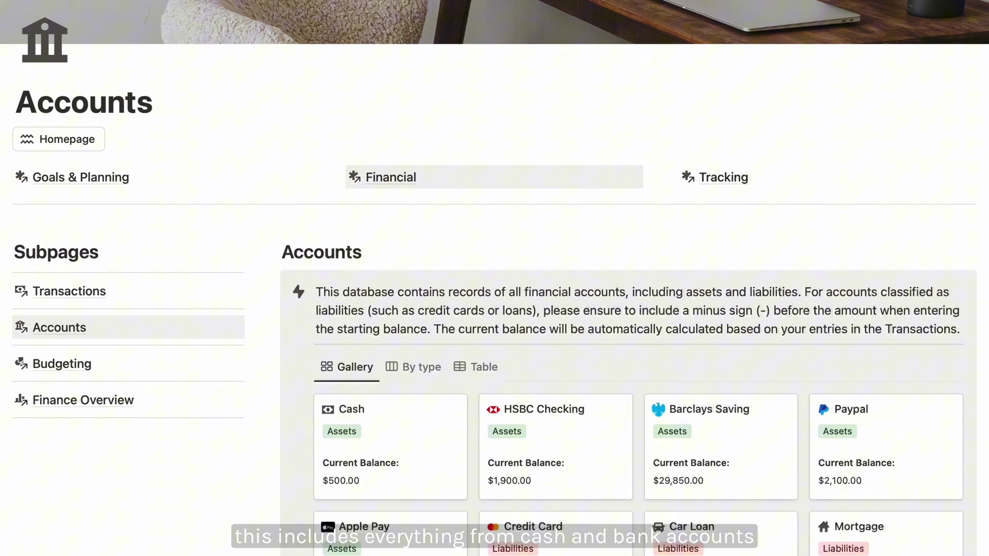
{"action": "scroll", "coordinate": [470, 282], "scroll_direction": "down", "scroll_amount": 3}
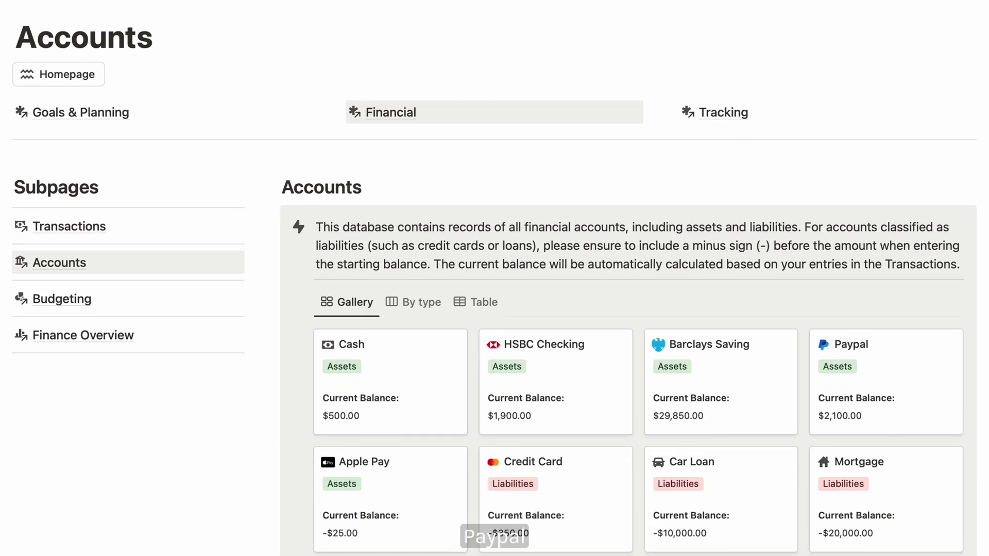
{"action": "left_click", "coordinate": [480, 279]}
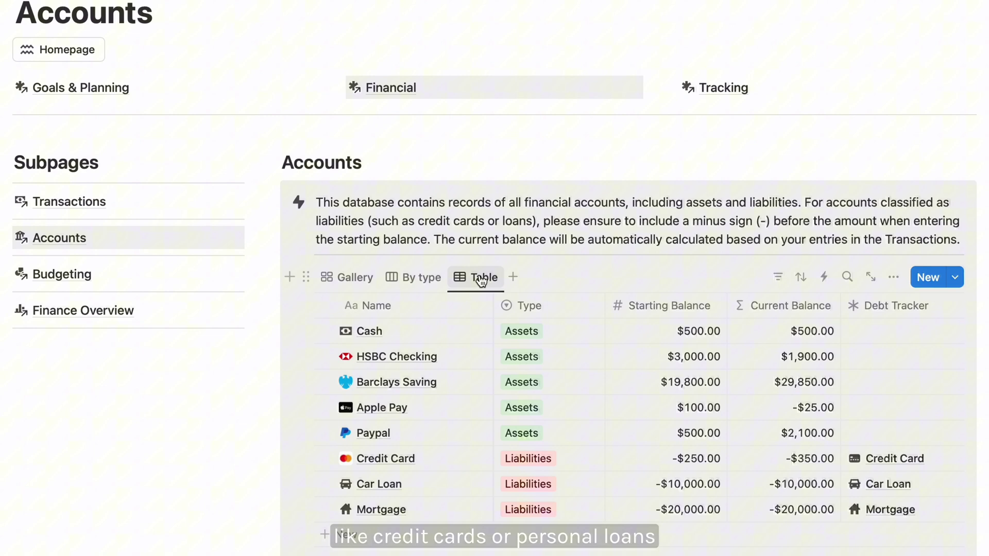
{"action": "scroll", "coordinate": [427, 516], "scroll_direction": "down", "scroll_amount": 2}
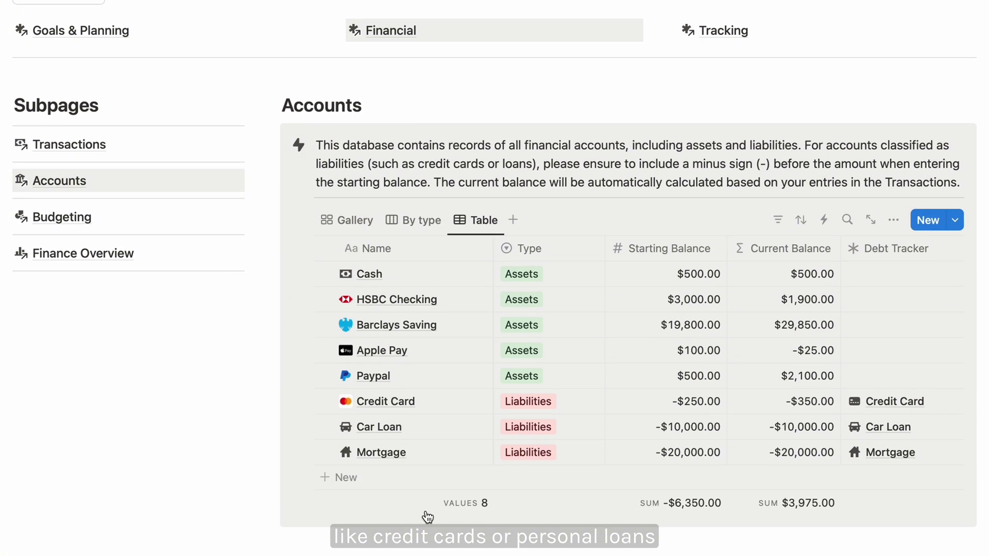
Add a Bank name 3 Assets account with a $500.00 starting balance, then select the Credit Card balance
{"action": "left_click", "coordinate": [338, 471]}
{"action": "left_click", "coordinate": [546, 470]}
{"action": "left_click", "coordinate": [545, 521]}
{"action": "left_click", "coordinate": [676, 473]}
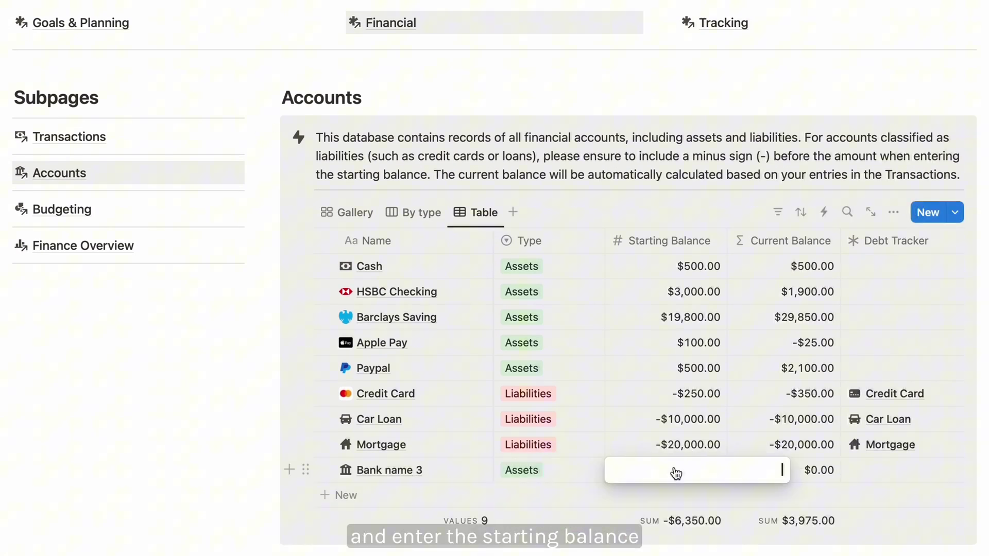
{"action": "type", "text": "500"}
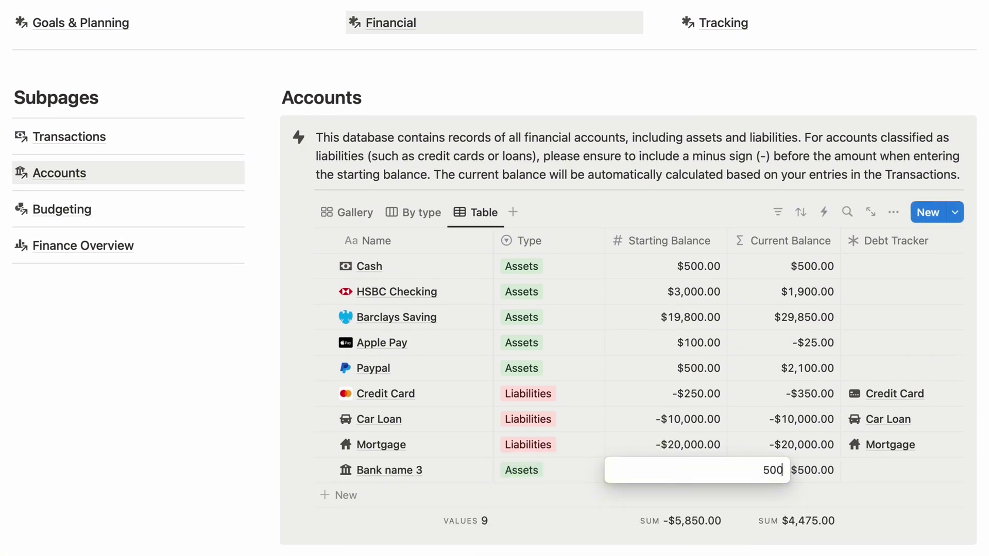
{"action": "key", "text": "Return"}
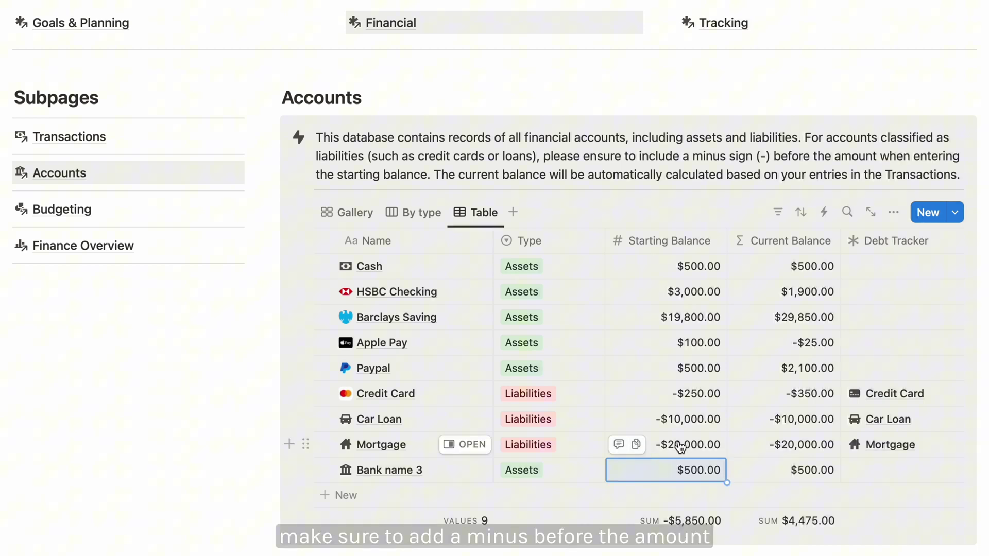
{"action": "left_click", "coordinate": [694, 396]}
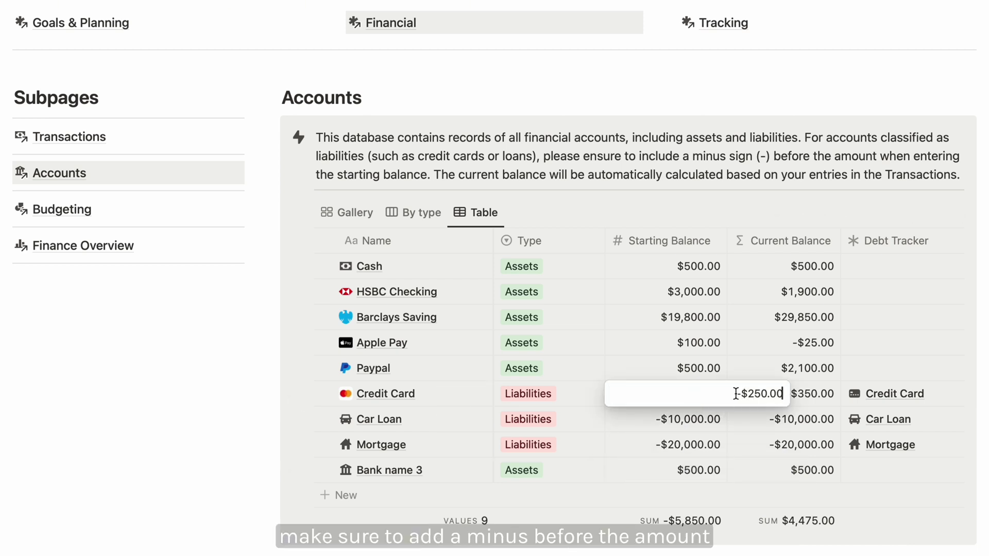
{"action": "left_click_drag", "start_coordinate": [735, 394], "coordinate": [787, 393]}
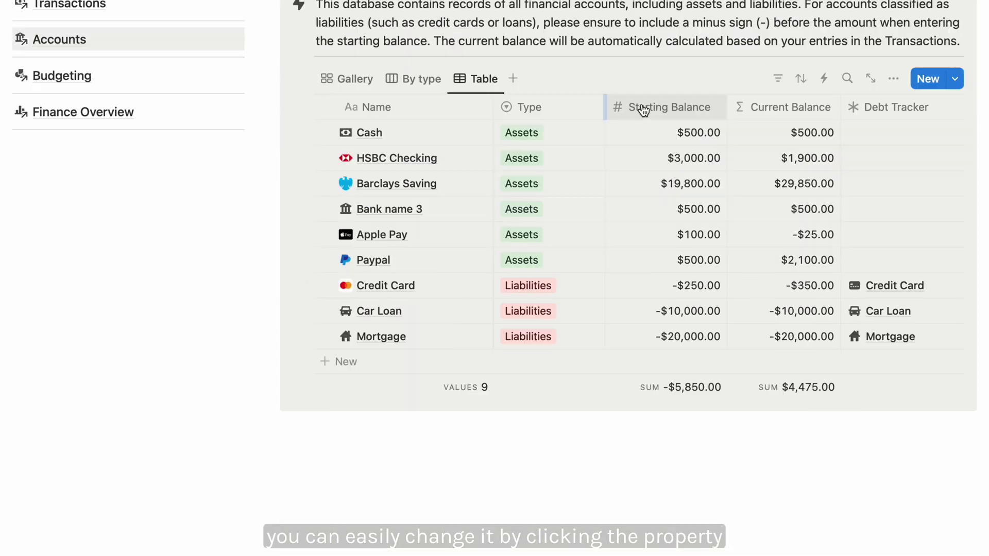
Change the Starting Balance property's number format to Euro
{"action": "left_click", "coordinate": [656, 252]}
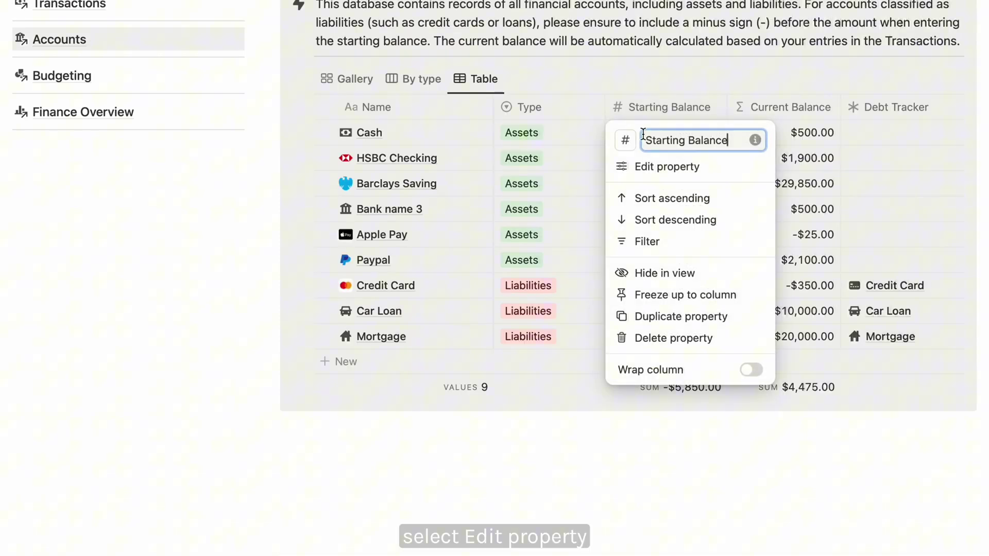
{"action": "left_click", "coordinate": [646, 168]}
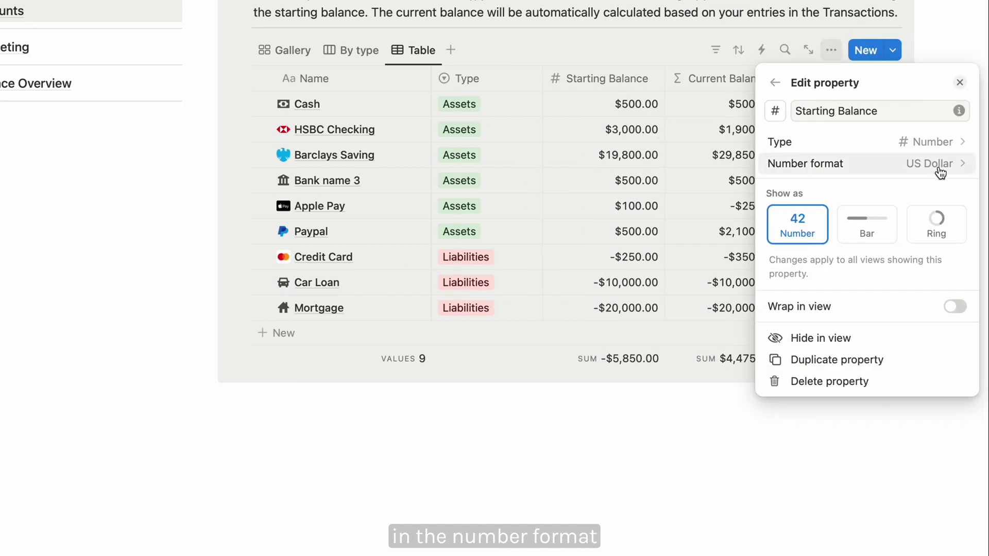
{"action": "left_click", "coordinate": [941, 169]}
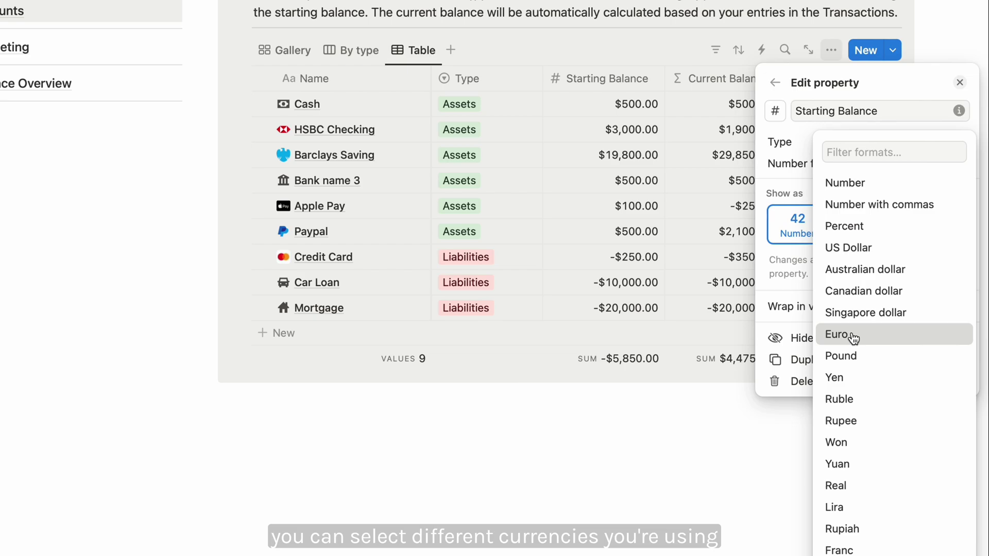
{"action": "left_click", "coordinate": [857, 335]}
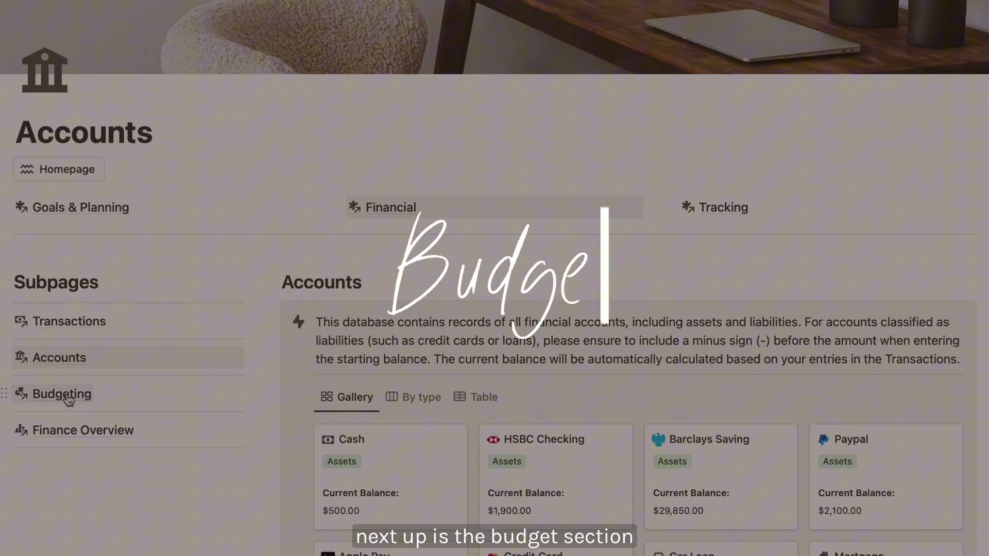
On the Budgeting page, rename the Pet expense category to Cat
{"action": "left_click", "coordinate": [62, 394]}
{"action": "scroll", "coordinate": [361, 488], "scroll_direction": "down", "scroll_amount": 3}
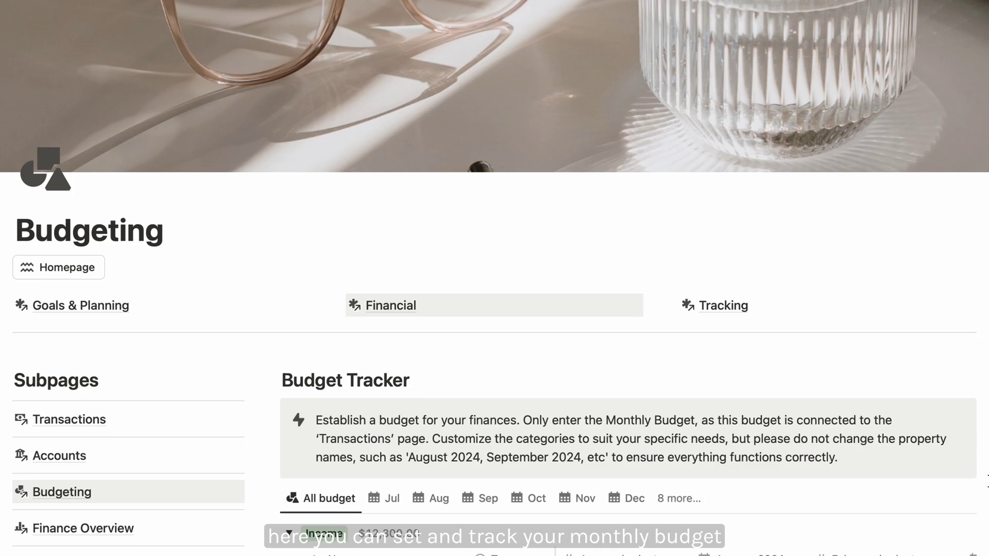
{"action": "scroll", "coordinate": [360, 484], "scroll_direction": "down", "scroll_amount": 3}
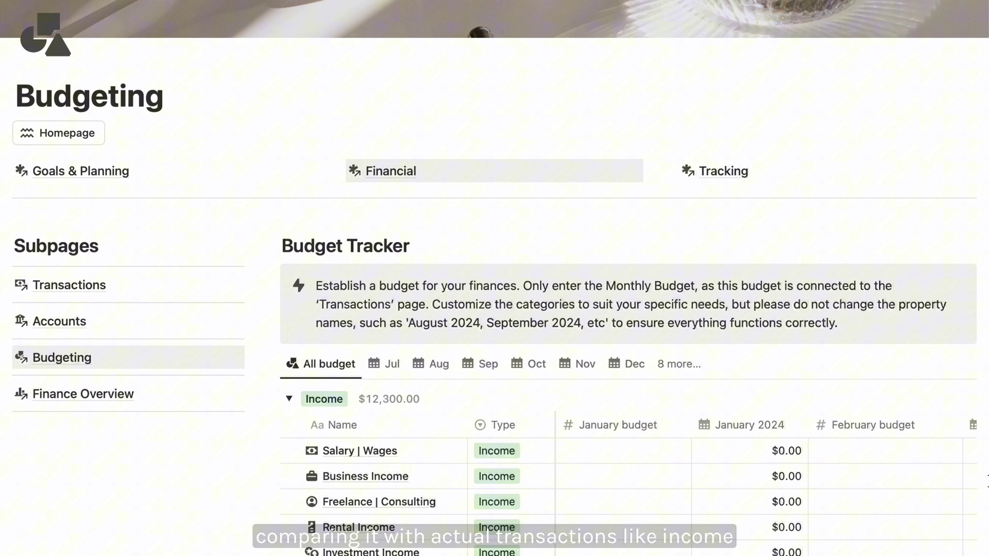
{"action": "scroll", "coordinate": [987, 479], "scroll_direction": "down", "scroll_amount": 10}
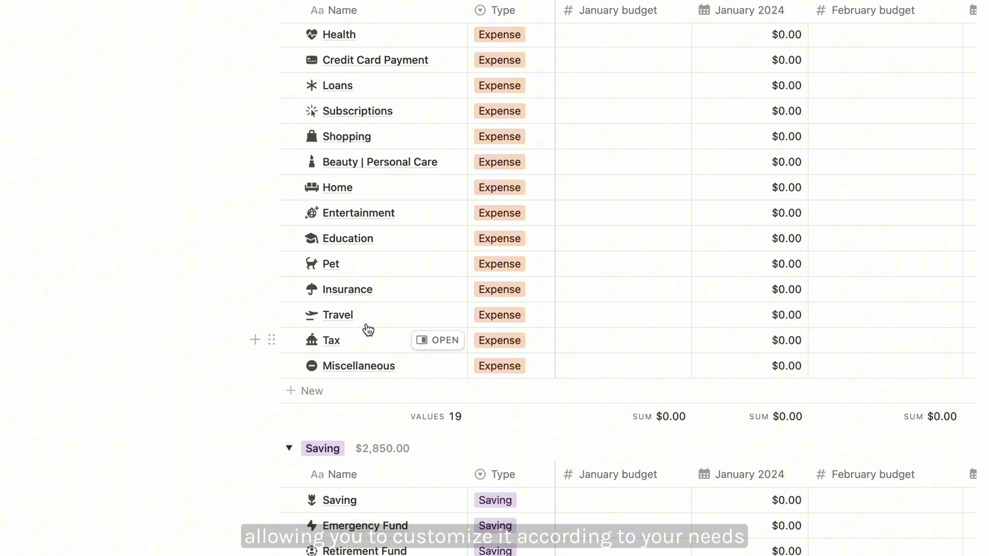
{"action": "left_click", "coordinate": [359, 271]}
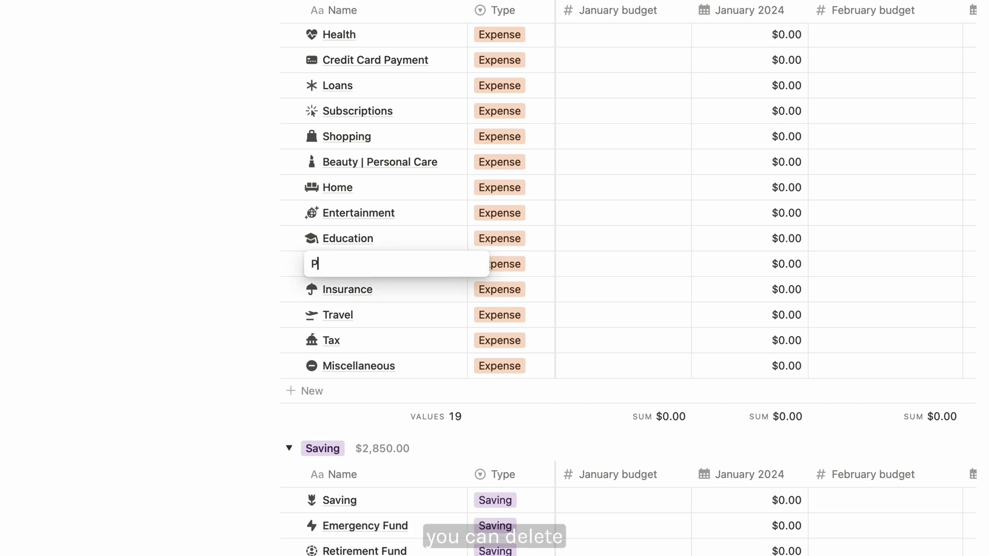
{"action": "type", "text": "Cat"}
{"action": "key", "text": "Return"}
Start a new expense row 'Pa' and set Freelance | Consulting's August budget to $1,000.00
{"action": "left_click", "coordinate": [386, 395]}
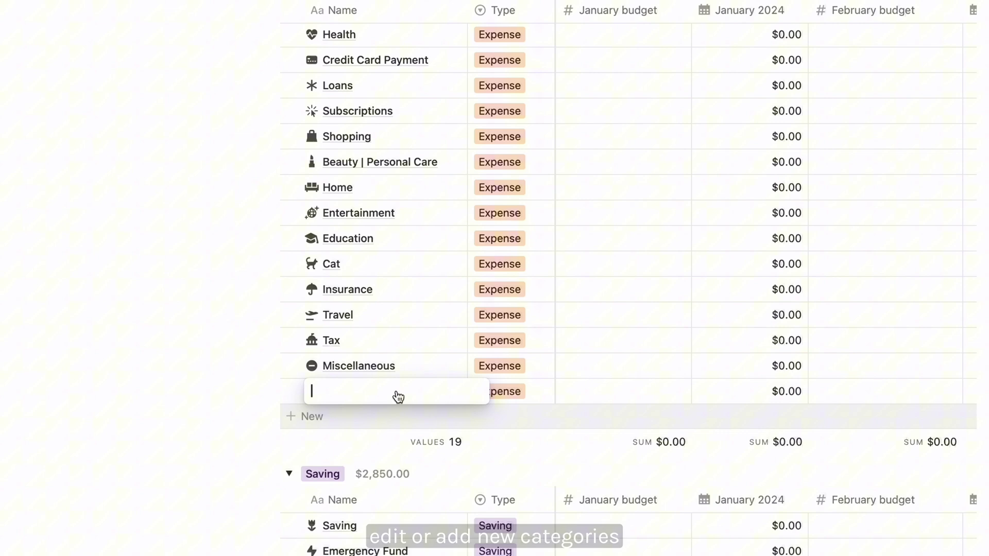
{"action": "type", "text": "Pa"}
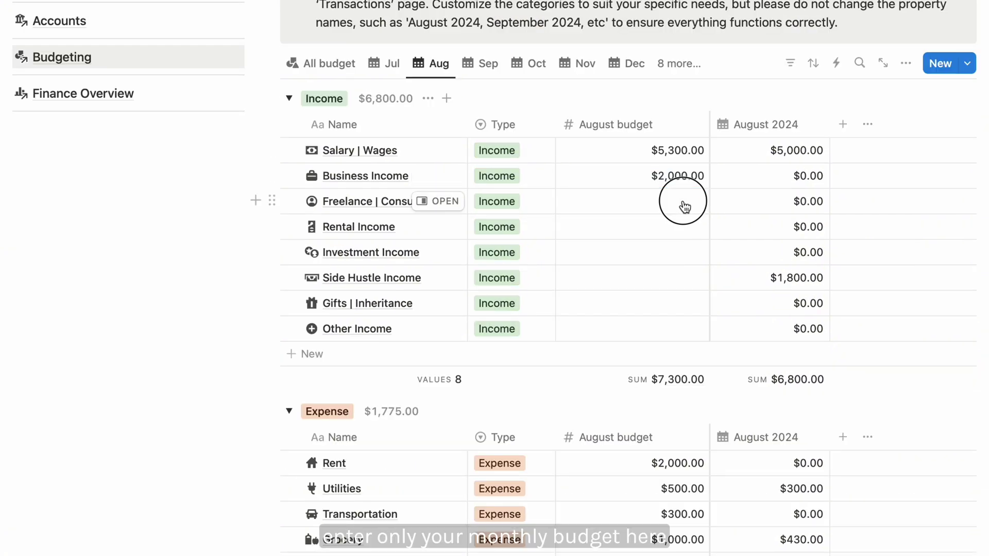
{"action": "left_click", "coordinate": [682, 200]}
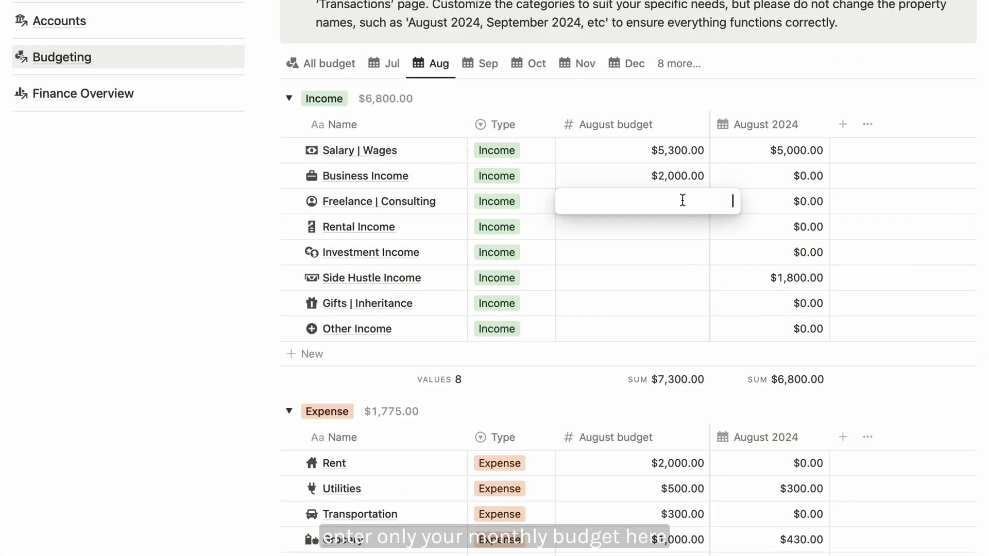
{"action": "type", "text": "1000"}
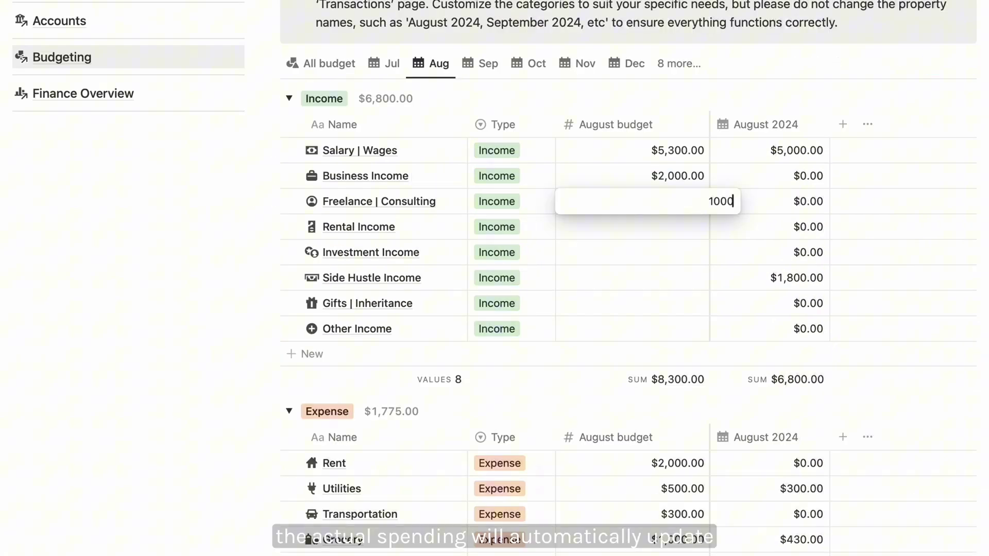
{"action": "key", "text": "Return"}
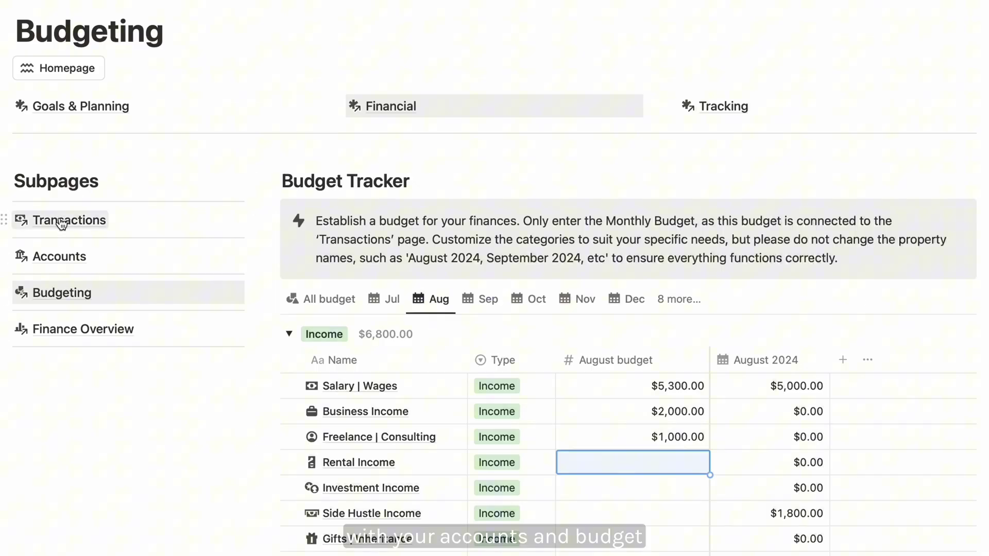
Create a Tuesday 13 transaction titled Internet and mark it as an Expense
{"action": "left_click", "coordinate": [61, 221]}
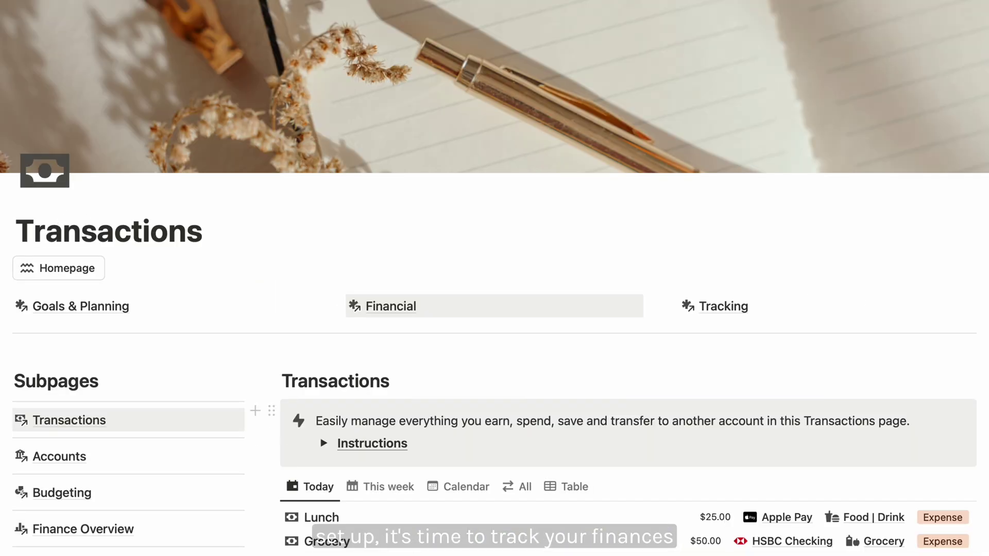
{"action": "scroll", "coordinate": [494, 278], "scroll_direction": "down", "scroll_amount": 3}
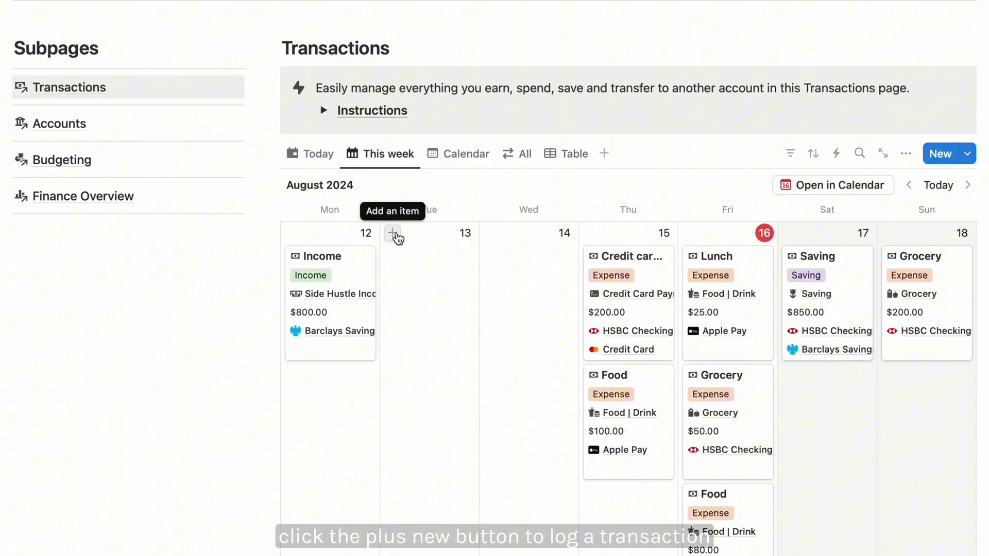
{"action": "left_click", "coordinate": [393, 233]}
{"action": "type", "text": "Inter"}
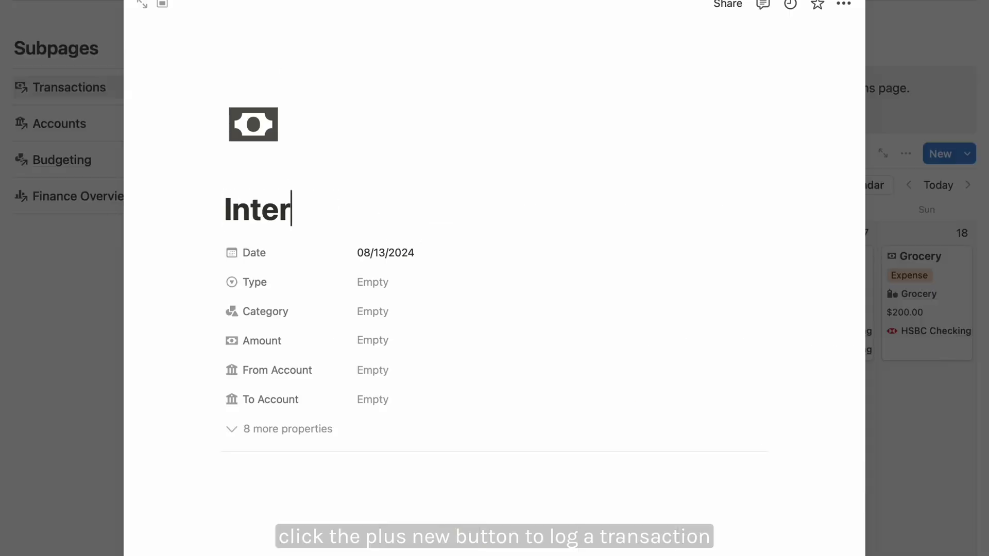
{"action": "type", "text": "net"}
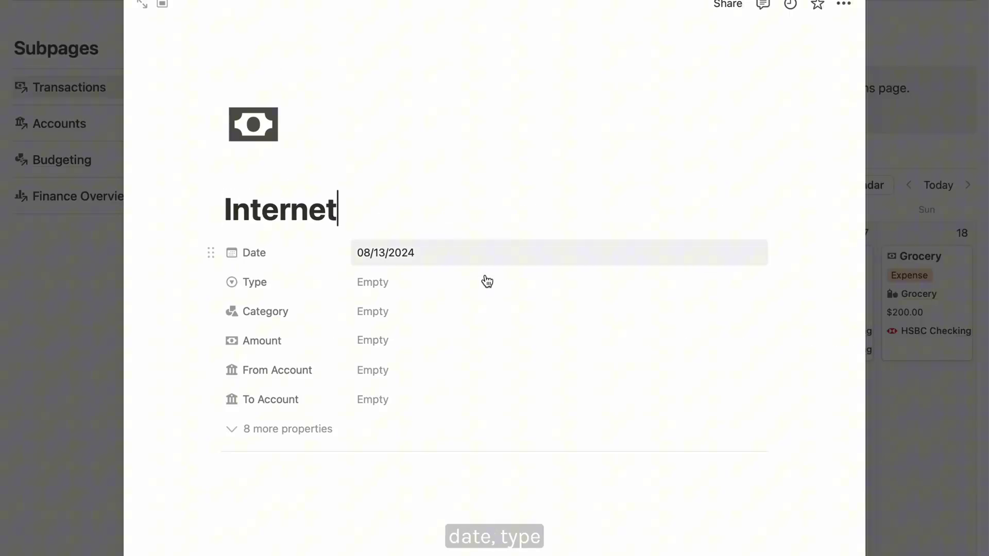
{"action": "left_click", "coordinate": [413, 287]}
{"action": "left_click", "coordinate": [422, 353]}
File Internet under Utilities with a $50.00 amount, paid from HSBC Checking
{"action": "left_click", "coordinate": [448, 311]}
{"action": "scroll", "coordinate": [451, 412], "scroll_direction": "down", "scroll_amount": 3}
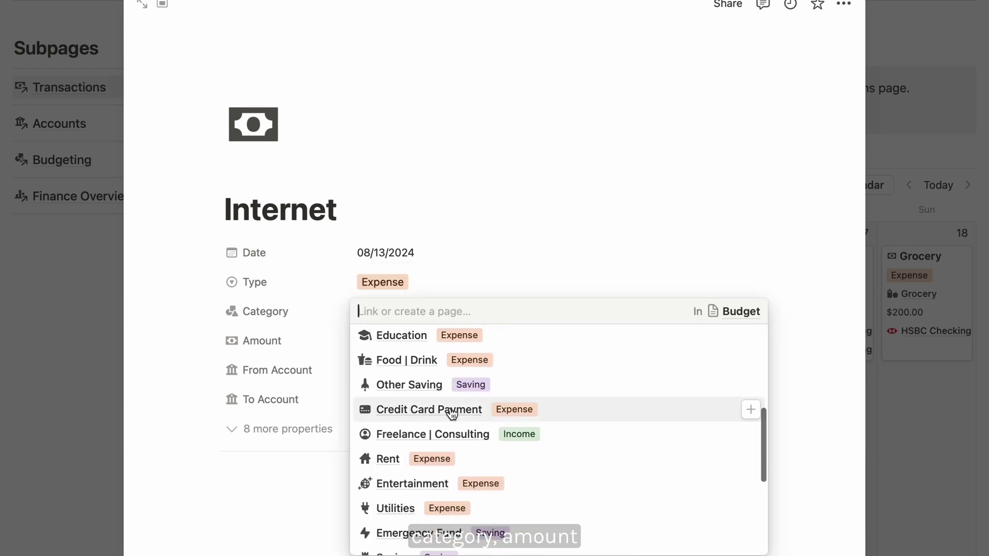
{"action": "left_click", "coordinate": [392, 505]}
{"action": "left_click", "coordinate": [372, 341]}
{"action": "left_click", "coordinate": [382, 370]}
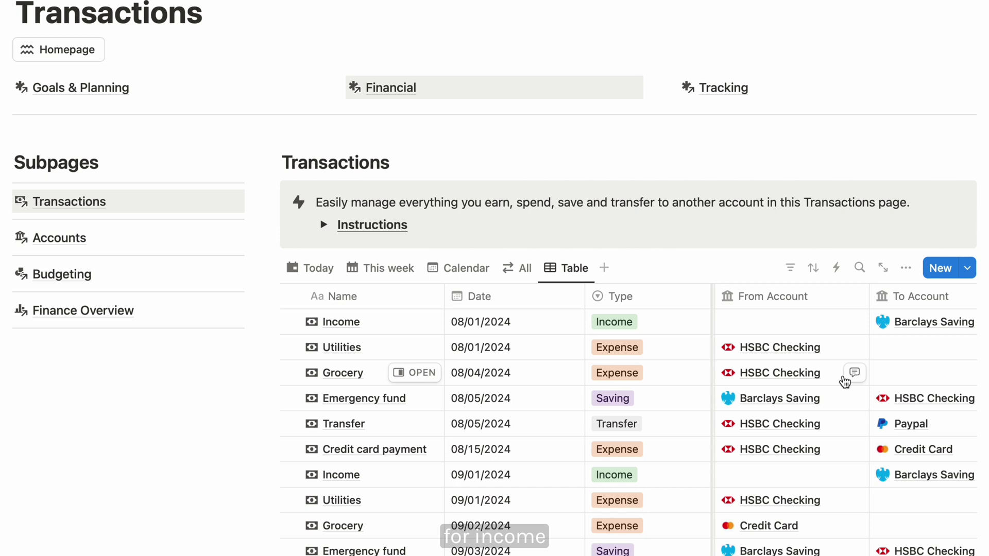
Check the receiving and paying account fields of the income and Utilities entries
{"action": "left_click", "coordinate": [915, 320]}
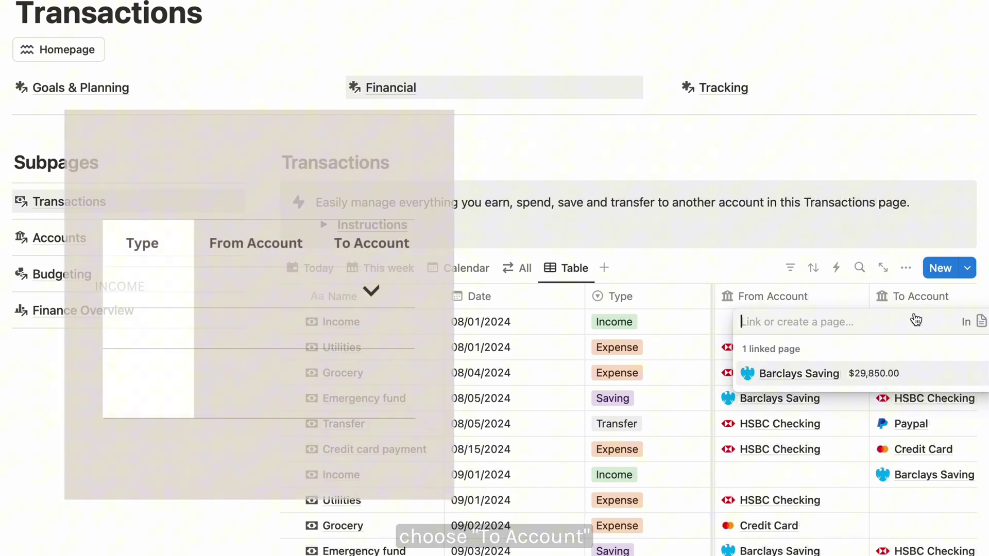
{"action": "left_click", "coordinate": [827, 349]}
{"action": "left_click", "coordinate": [828, 349]}
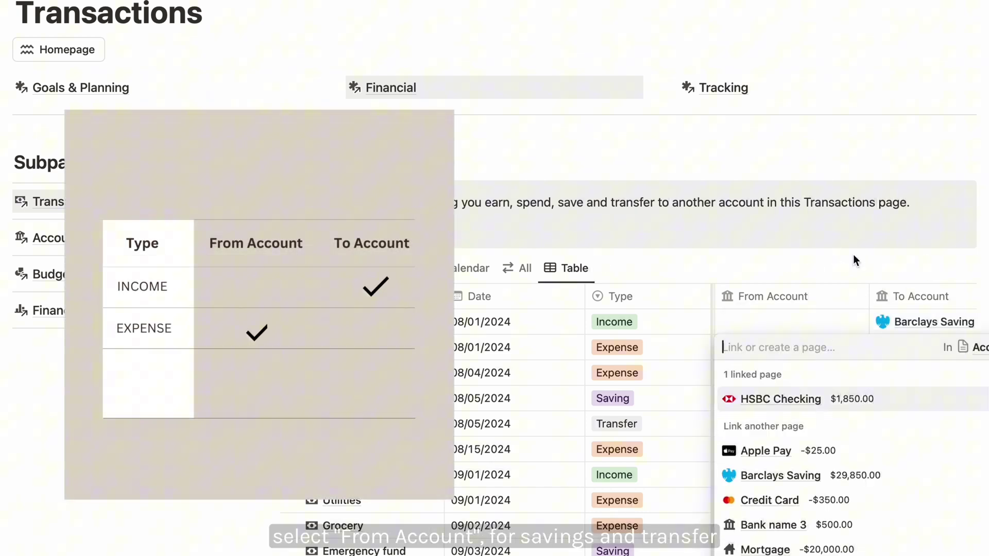
{"action": "key", "text": "Escape"}
{"action": "scroll", "coordinate": [854, 396], "scroll_direction": "down", "scroll_amount": 3}
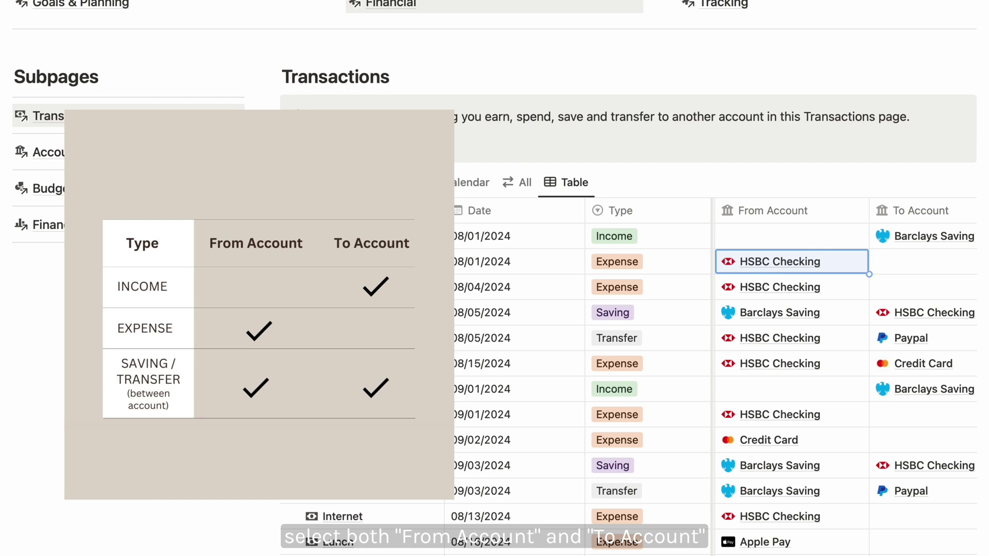
{"action": "scroll", "coordinate": [940, 375], "scroll_direction": "left", "scroll_amount": 5}
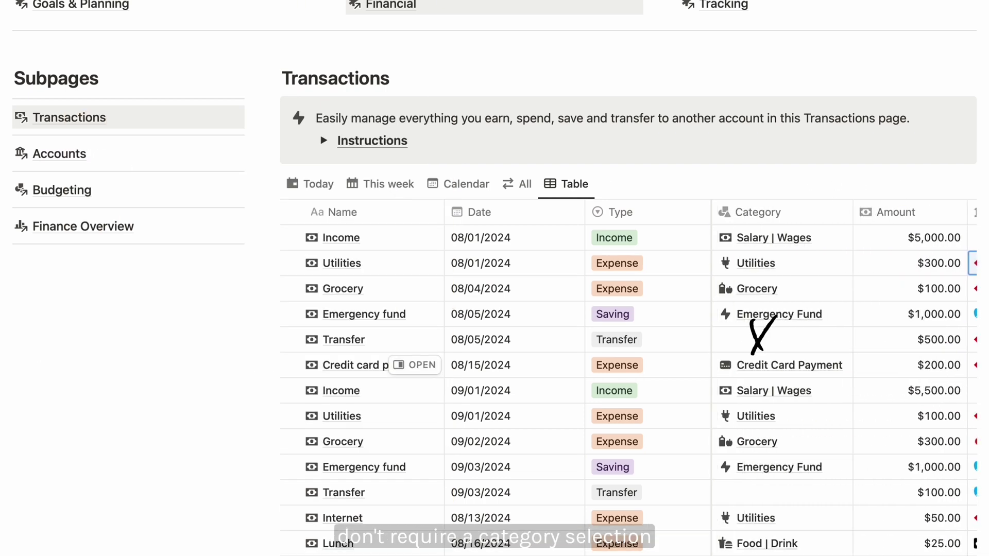
Cycle the Transactions views through All, month calendar, weekly calendar and Today
{"action": "left_click", "coordinate": [525, 187]}
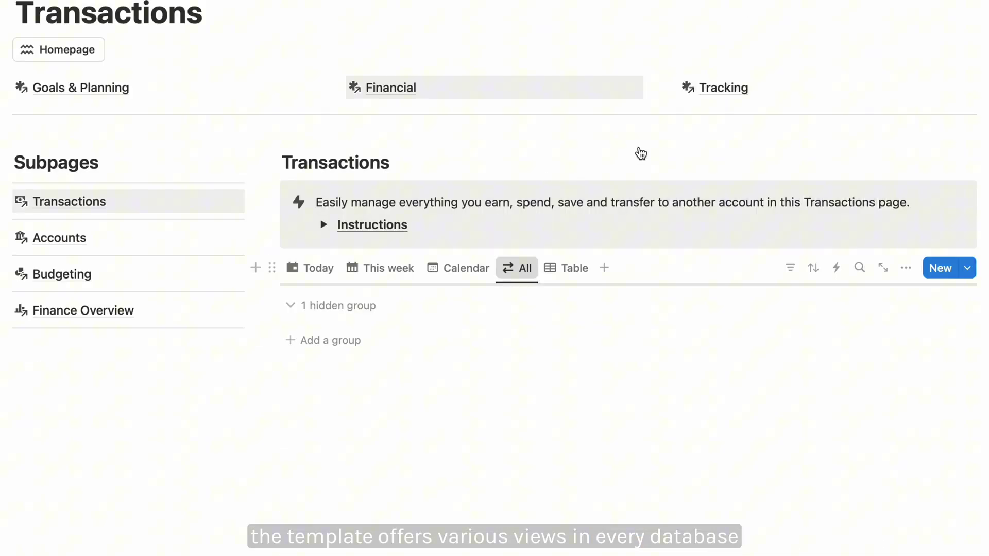
{"action": "left_click", "coordinate": [459, 274]}
{"action": "left_click", "coordinate": [384, 270]}
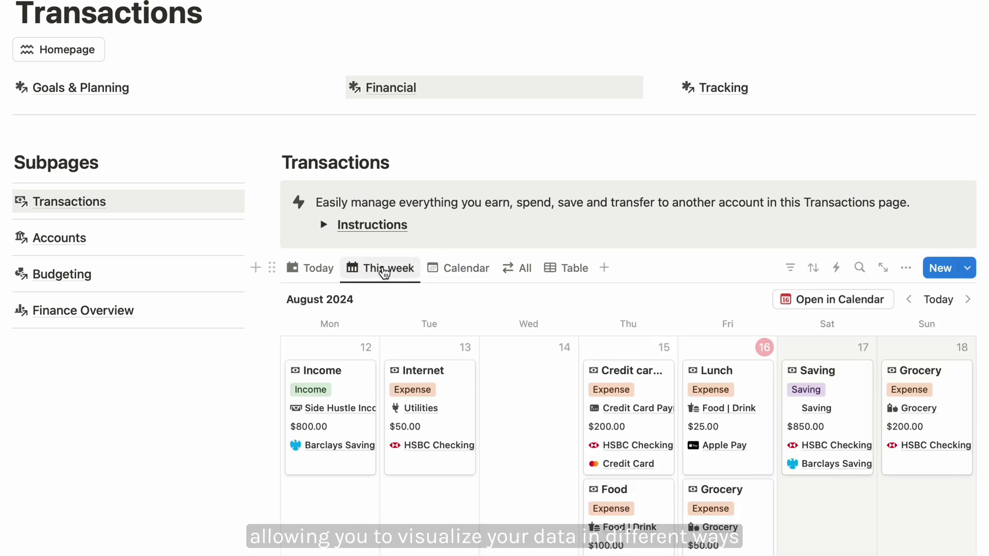
{"action": "left_click", "coordinate": [318, 271]}
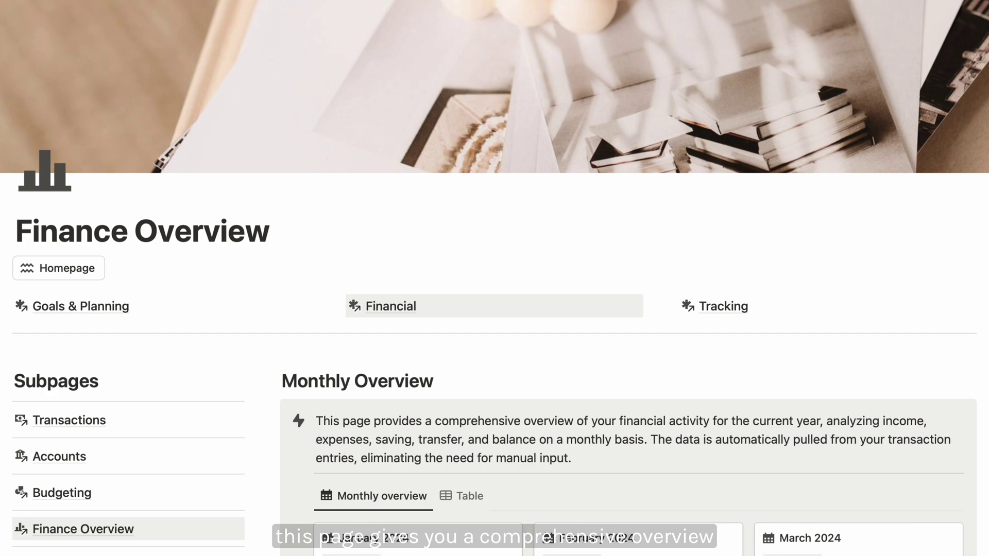
Scroll through the Finance Overview monthly cards starting from January 2024
{"action": "scroll", "coordinate": [494, 278], "scroll_direction": "down", "scroll_amount": 5}
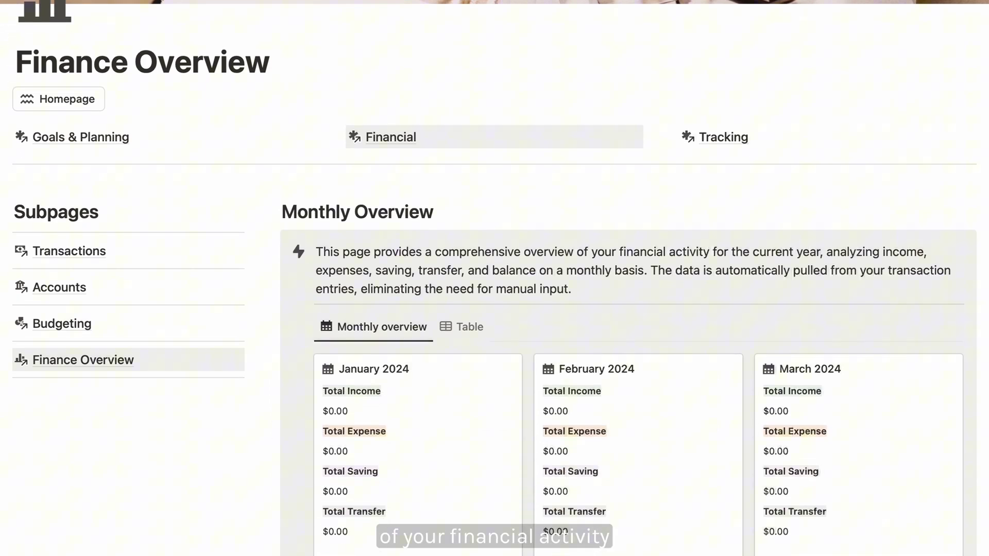
{"action": "scroll", "coordinate": [495, 278], "scroll_direction": "down", "scroll_amount": 5}
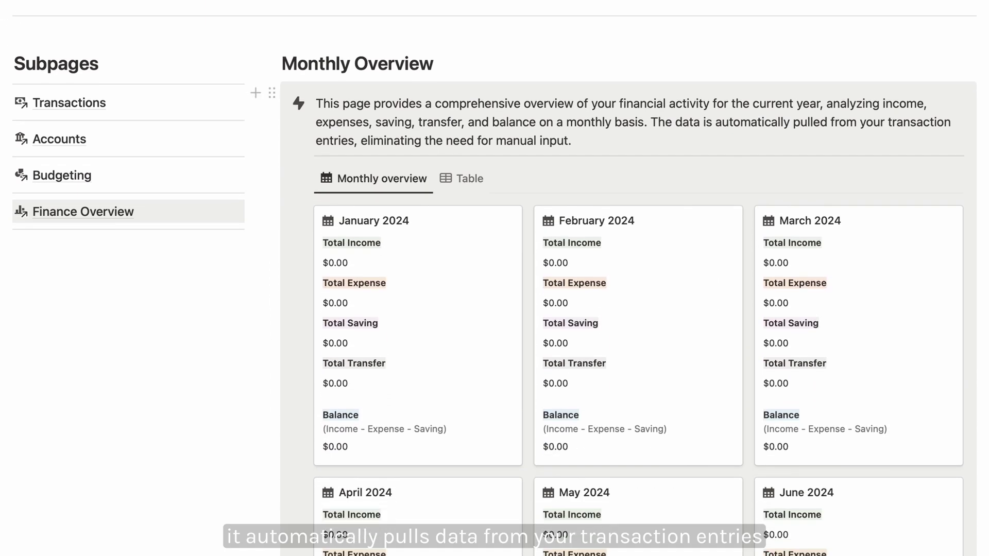
{"action": "scroll", "coordinate": [495, 278], "scroll_direction": "down", "scroll_amount": 2}
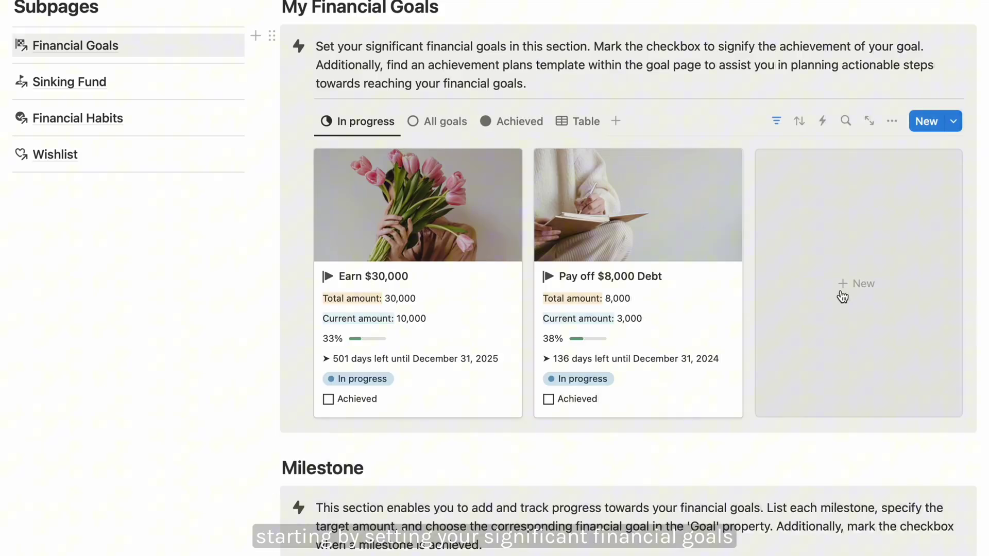
Add the goal 'Establish 10K emergency fund' with a $10,000 total cost and $4,000 saved
{"action": "left_click", "coordinate": [840, 294]}
{"action": "type", "text": "Establish 10K e"}
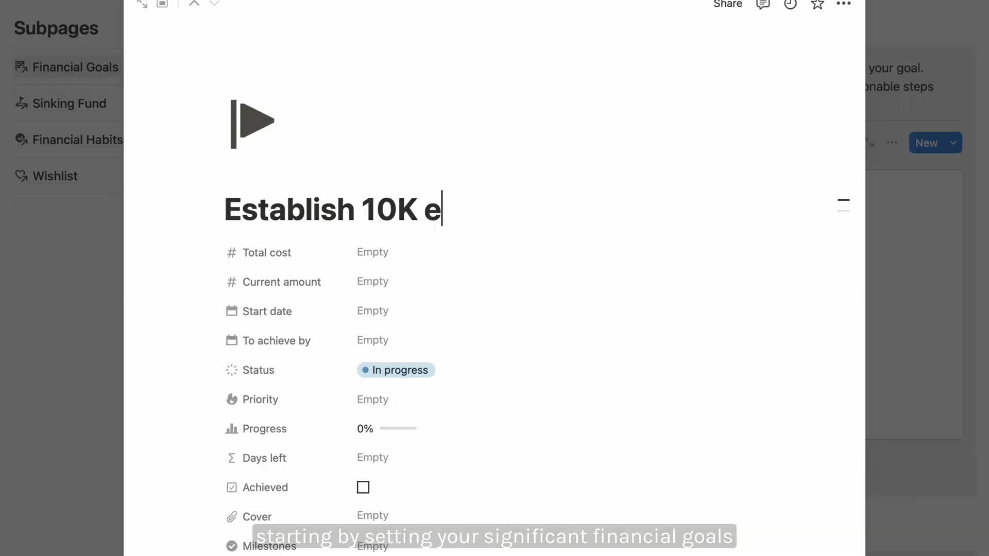
{"action": "type", "text": "mergency fund"}
{"action": "left_click", "coordinate": [372, 252]}
{"action": "type", "text": "10000"}
{"action": "key", "text": "Return"}
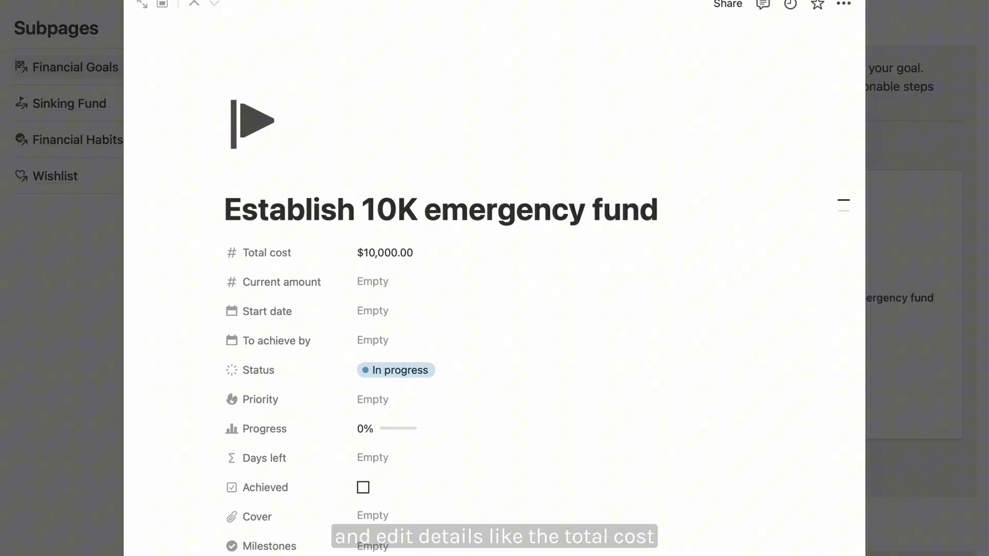
{"action": "left_click", "coordinate": [407, 280]}
{"action": "type", "text": "4000"}
{"action": "key", "text": "Return"}
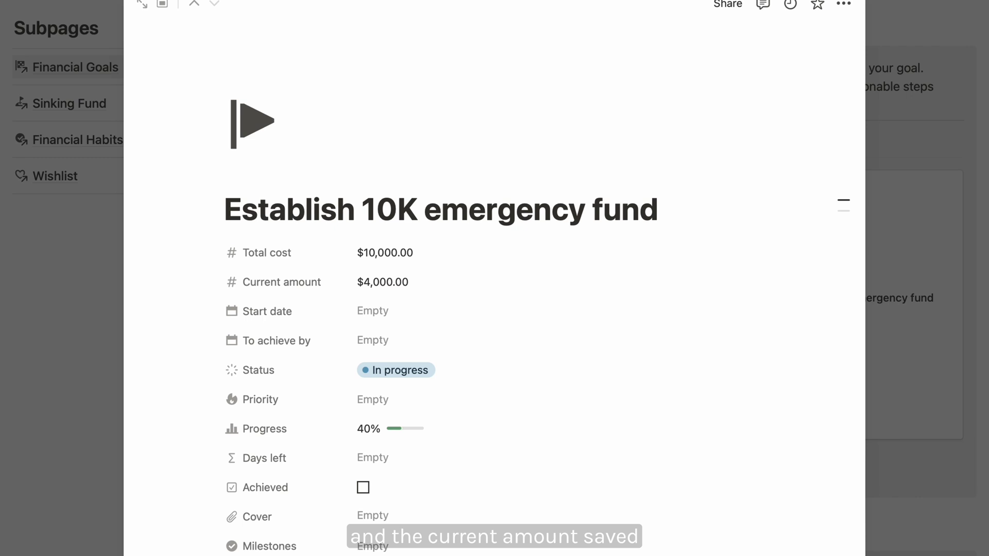
Set the goal's target date to December 31, 2024 and its priority to High
{"action": "left_click", "coordinate": [408, 314]}
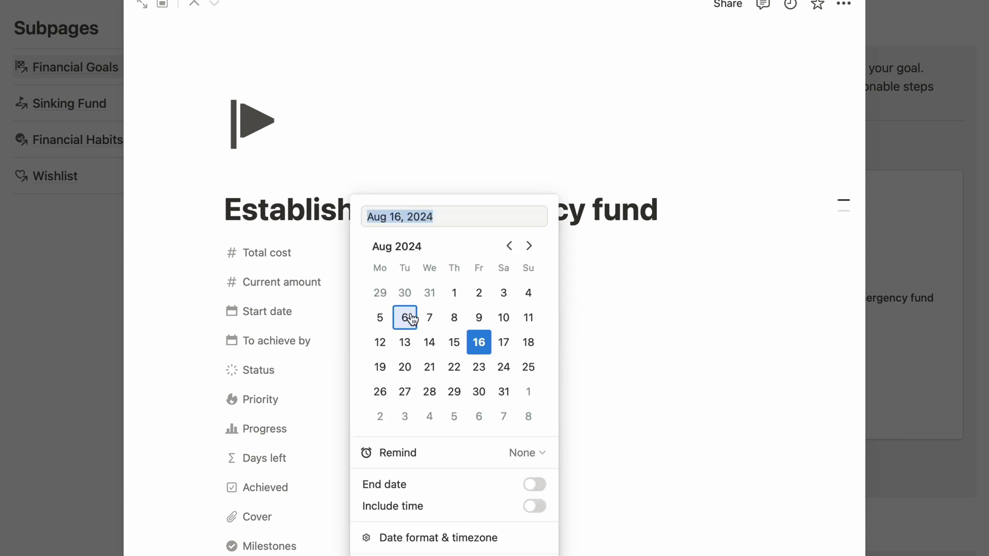
{"action": "left_click", "coordinate": [528, 246]}
{"action": "left_click", "coordinate": [528, 246]}
{"action": "left_click", "coordinate": [405, 416]}
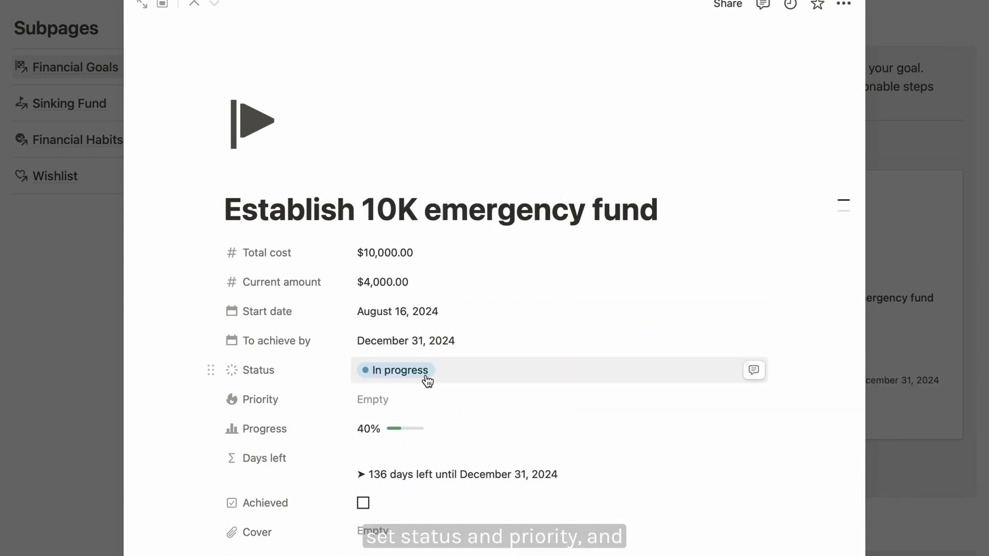
{"action": "left_click", "coordinate": [400, 402]}
{"action": "left_click", "coordinate": [398, 449]}
Rename the action plans to 'Save every month' and 'Create a budget', then add a Milestone group
{"action": "scroll", "coordinate": [720, 365], "scroll_direction": "down", "scroll_amount": 7}
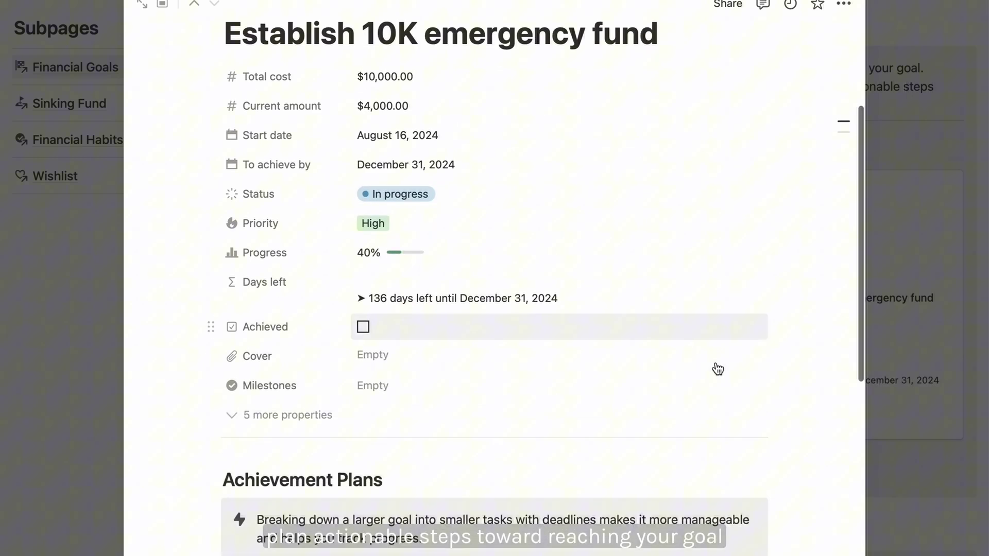
{"action": "scroll", "coordinate": [716, 362], "scroll_direction": "down", "scroll_amount": 4}
{"action": "left_click", "coordinate": [309, 255]}
{"action": "type", "text": "Save every month"}
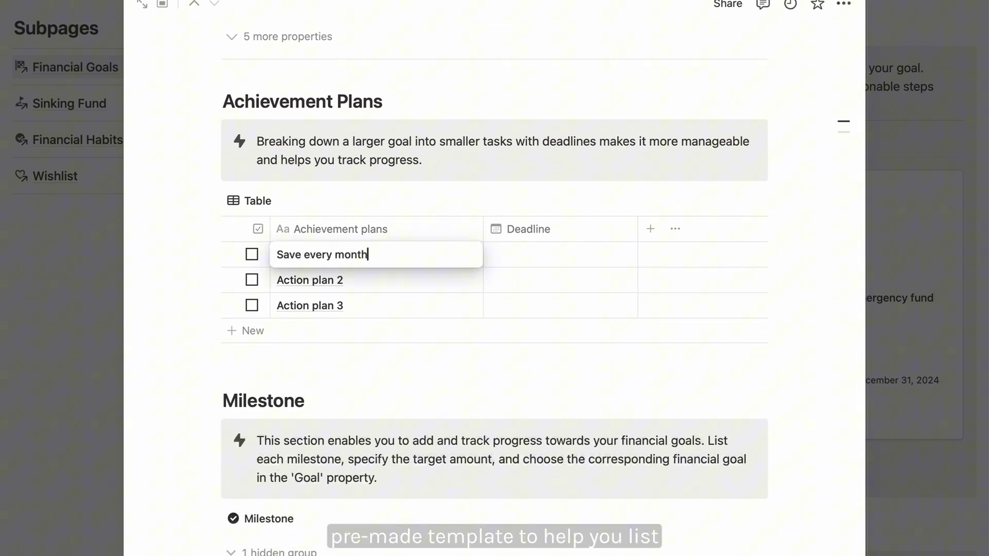
{"action": "key", "text": "Return"}
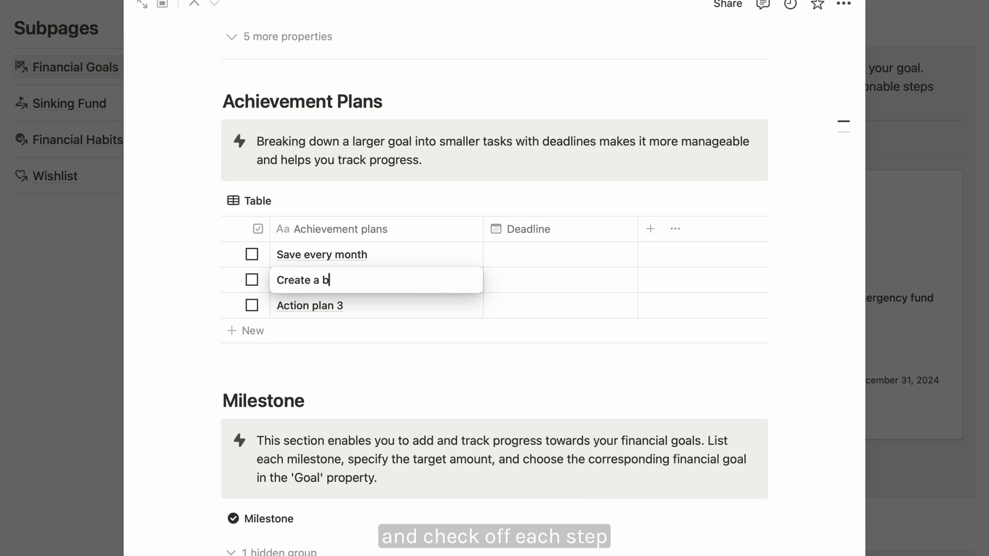
{"action": "scroll", "coordinate": [484, 280], "scroll_direction": "down", "scroll_amount": 3}
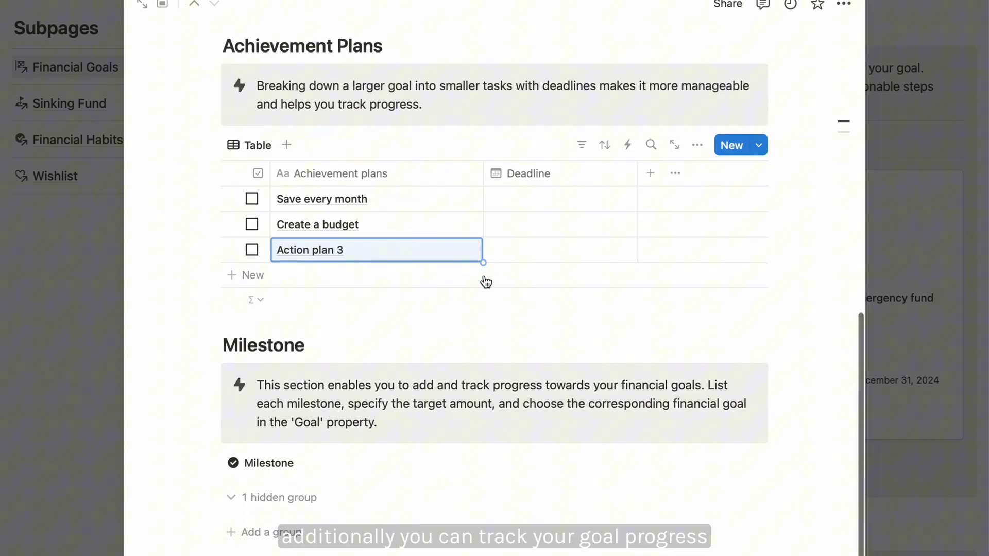
{"action": "left_click", "coordinate": [282, 507]}
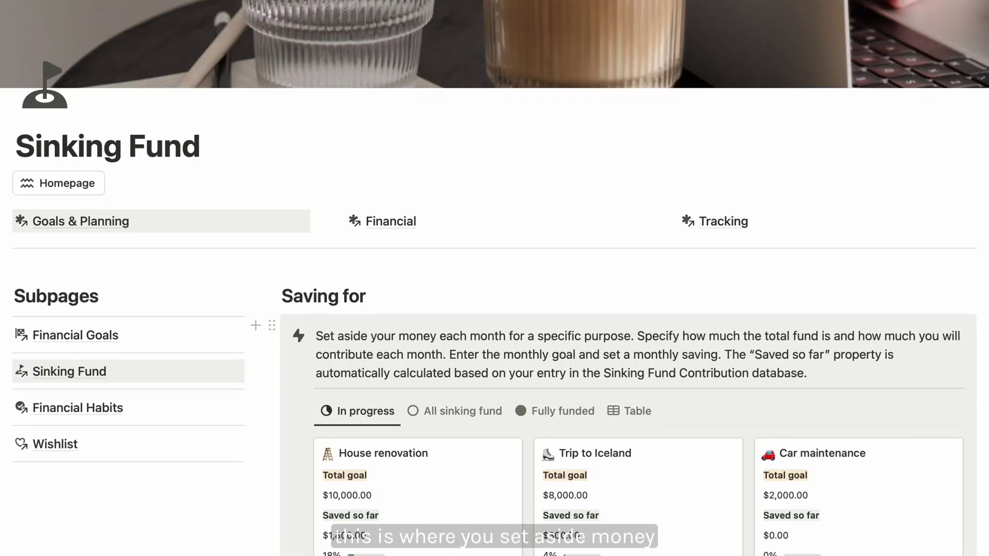
Give the Trip to Copenhagen fund an $8,000 total goal and $800 monthly saving
{"action": "scroll", "coordinate": [494, 279], "scroll_direction": "down", "scroll_amount": 5}
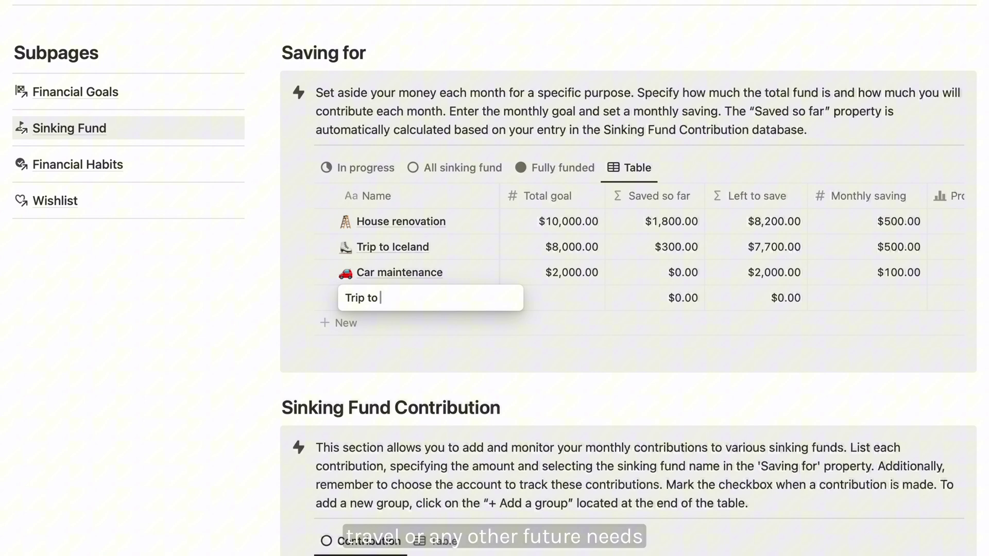
{"action": "key", "text": "Tab"}
{"action": "type", "text": "800"}
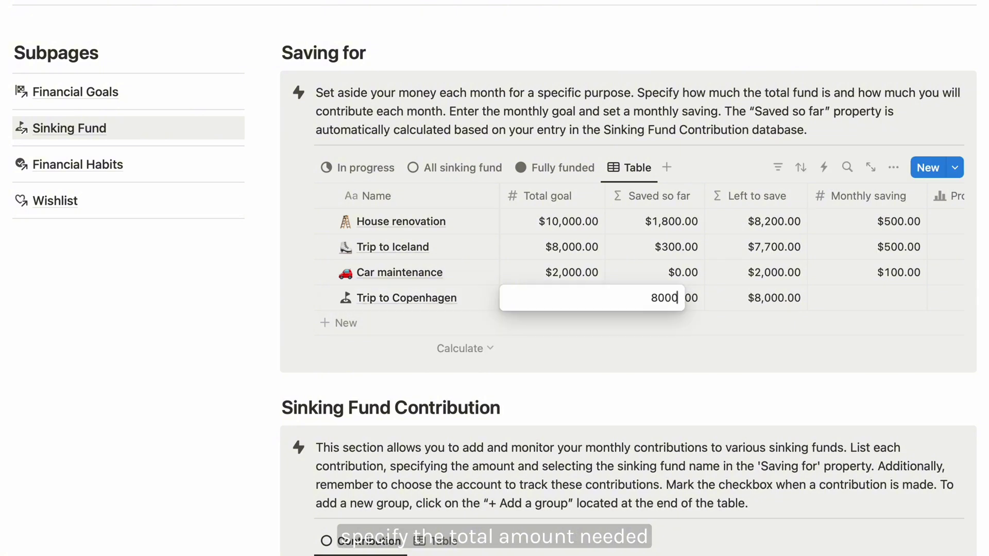
{"action": "key", "text": "Return"}
{"action": "scroll", "coordinate": [823, 292], "scroll_direction": "right", "scroll_amount": 2}
{"action": "left_click", "coordinate": [823, 291]}
{"action": "type", "text": "800"}
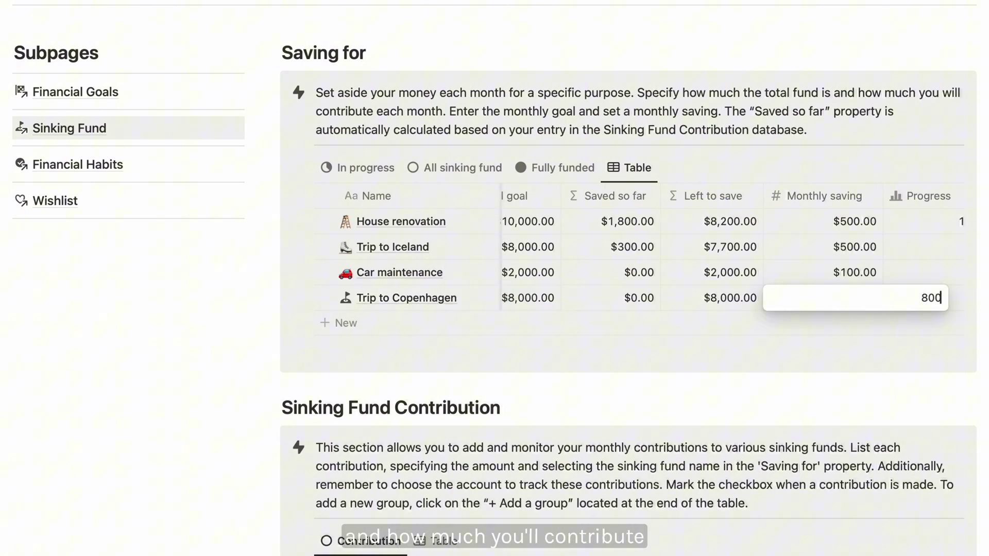
{"action": "key", "text": "Return"}
{"action": "scroll", "coordinate": [827, 278], "scroll_direction": "right", "scroll_amount": 5}
{"action": "scroll", "coordinate": [669, 304], "scroll_direction": "left", "scroll_amount": 3}
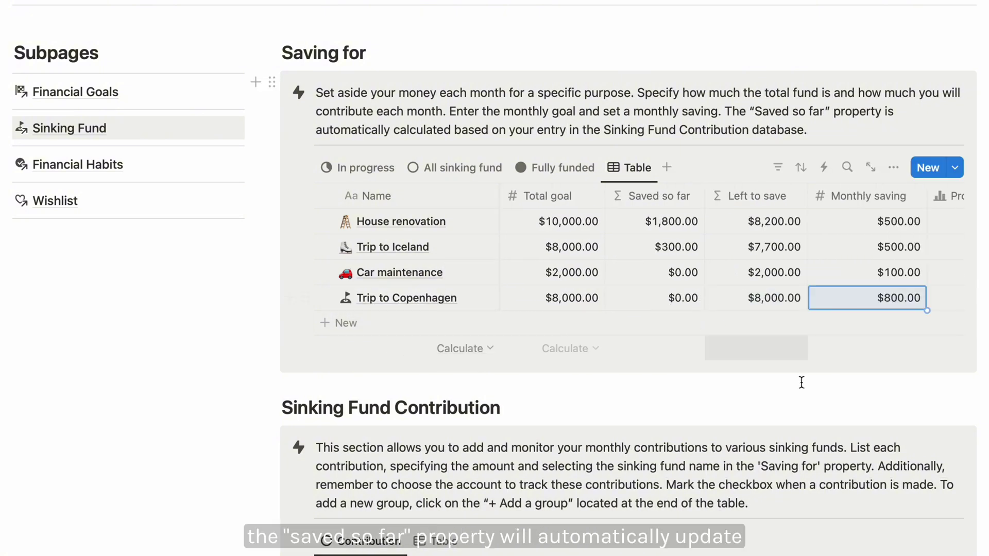
Add a Trip to Copenhagen contributions group with a 'Saving 1' row
{"action": "scroll", "coordinate": [801, 382], "scroll_direction": "down", "scroll_amount": 5}
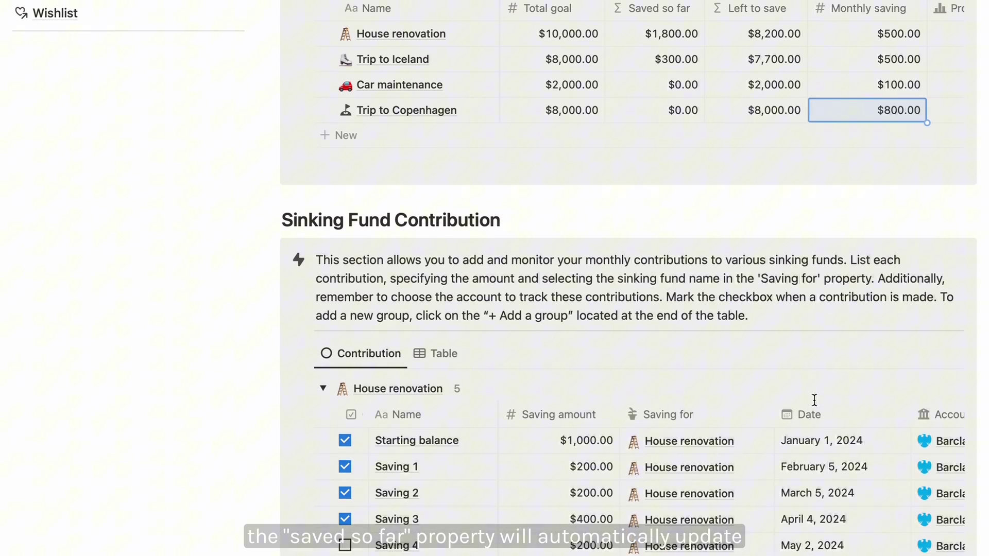
{"action": "scroll", "coordinate": [813, 400], "scroll_direction": "down", "scroll_amount": 10}
{"action": "left_click", "coordinate": [369, 382]}
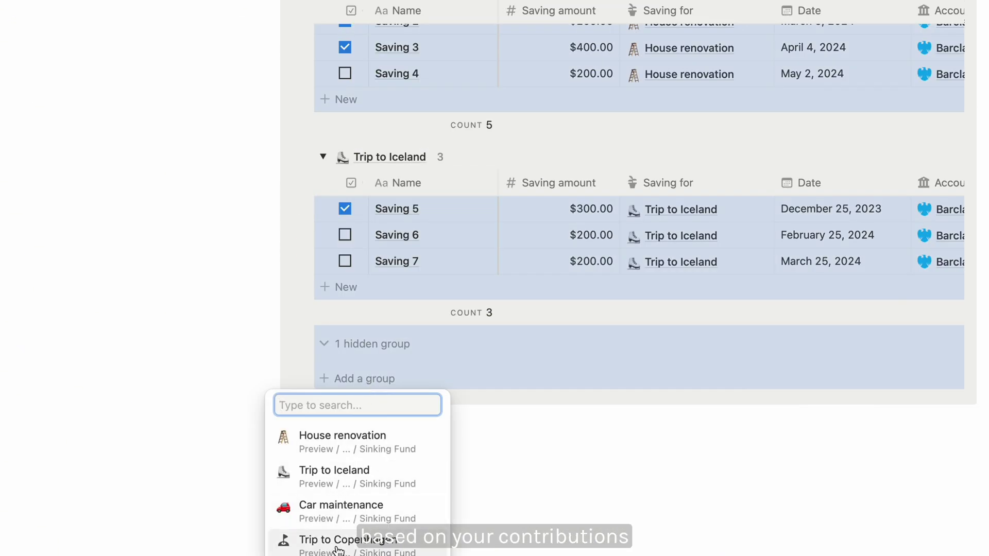
{"action": "left_click", "coordinate": [338, 545]}
{"action": "scroll", "coordinate": [559, 463], "scroll_direction": "up", "scroll_amount": 10}
{"action": "left_click", "coordinate": [353, 457]}
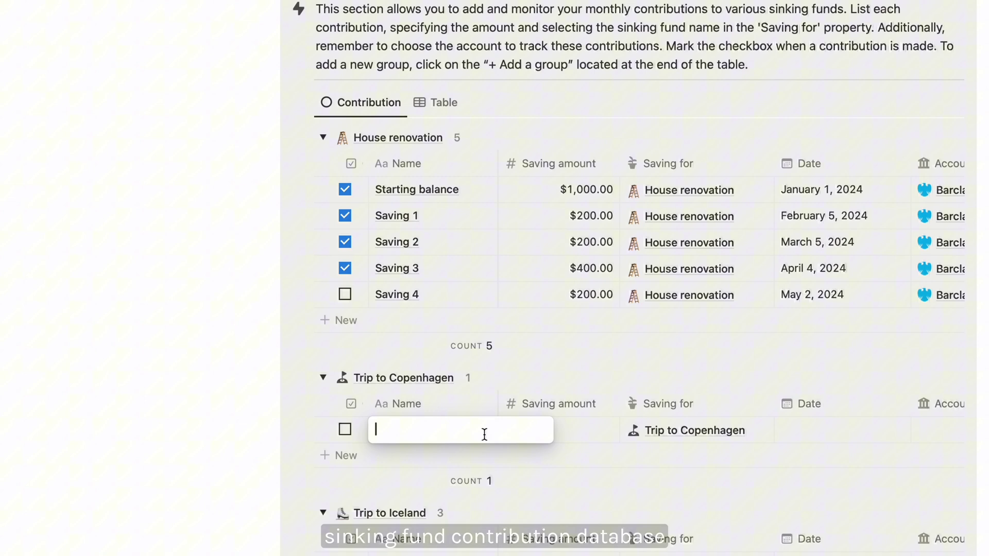
{"action": "type", "text": "Saving 1"}
{"action": "key", "text": "Return"}
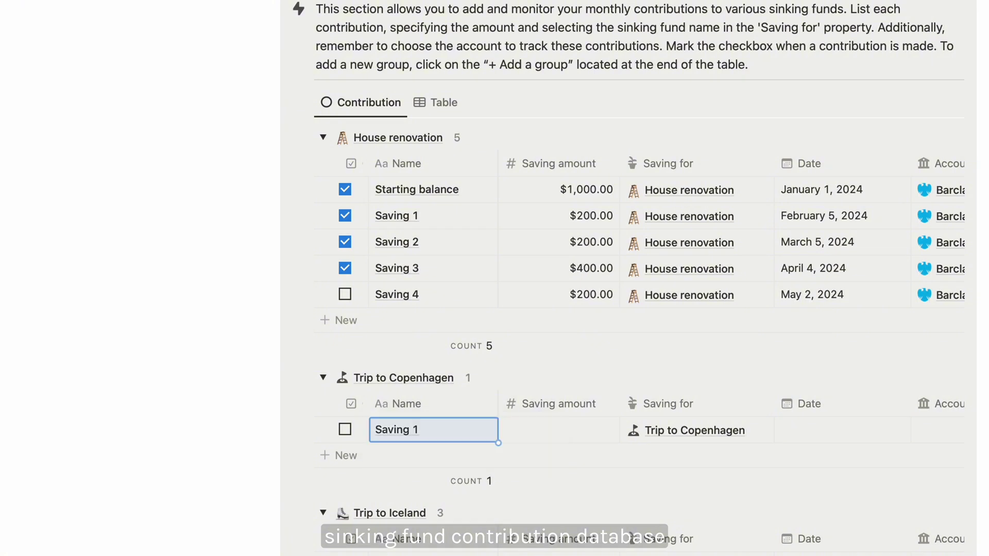
{"action": "left_click", "coordinate": [565, 434]}
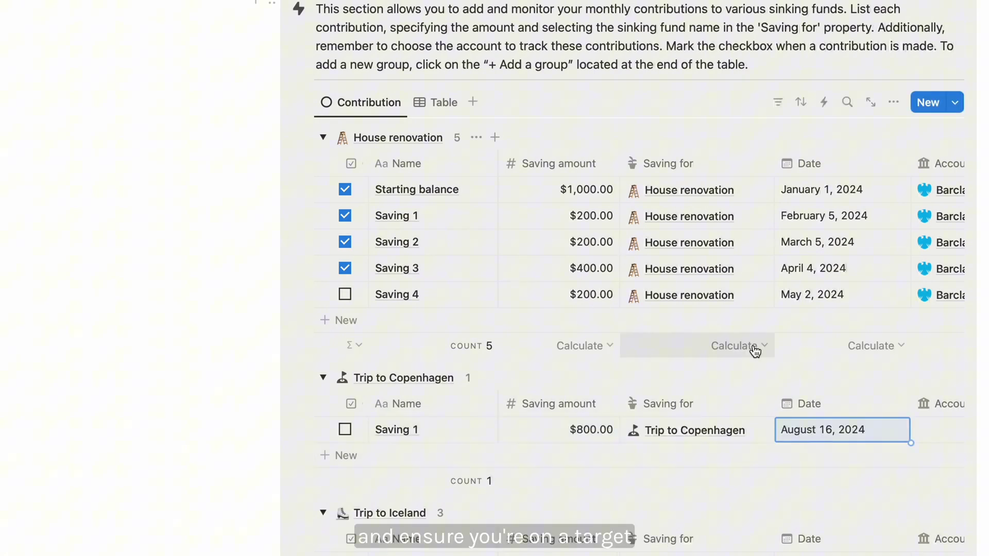
Rename the habit to 'Save $20 a day', set the first day's total habits to 10, and check its Progress formula
{"action": "scroll", "coordinate": [753, 349], "scroll_direction": "up", "scroll_amount": 10}
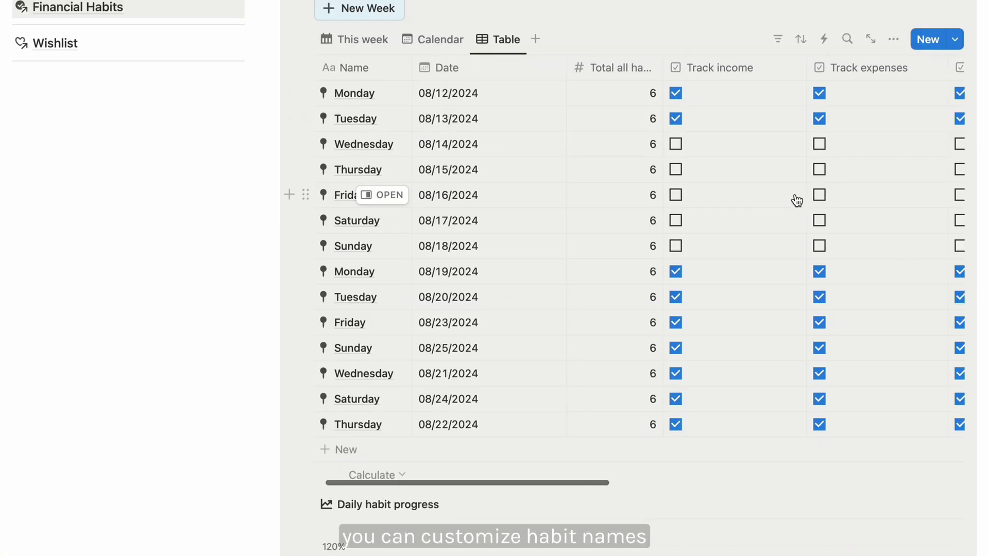
{"action": "scroll", "coordinate": [791, 199], "scroll_direction": "right", "scroll_amount": 5}
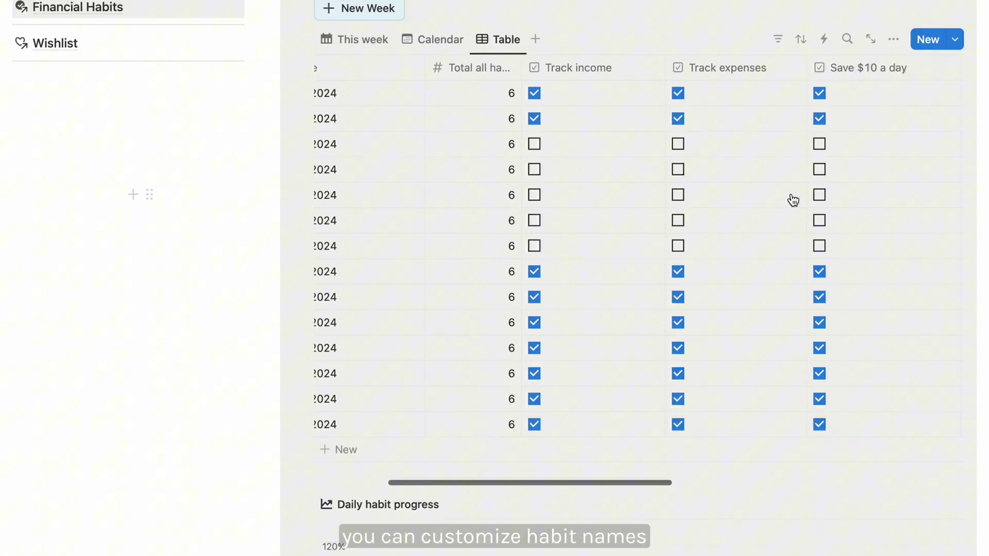
{"action": "scroll", "coordinate": [791, 199], "scroll_direction": "right", "scroll_amount": 3}
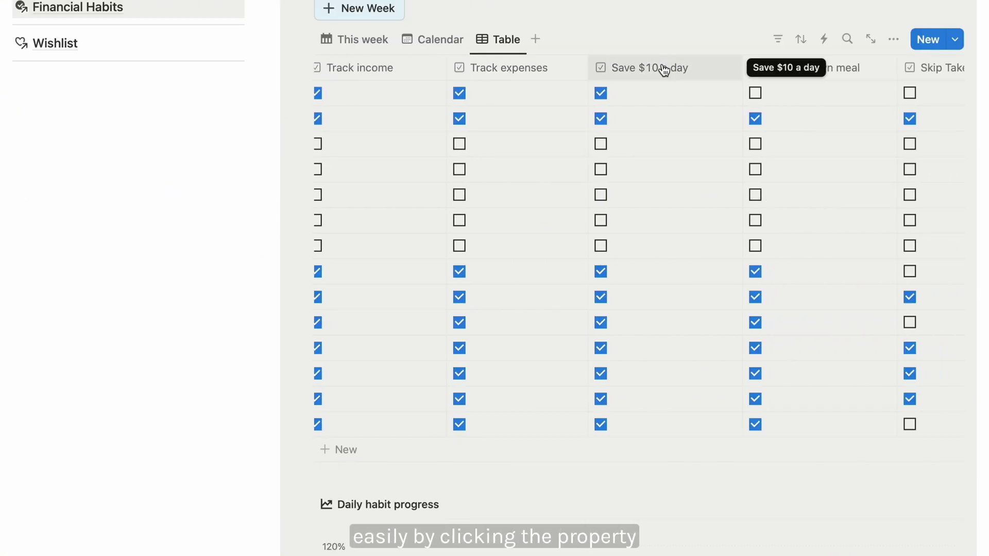
{"action": "left_click", "coordinate": [664, 70]}
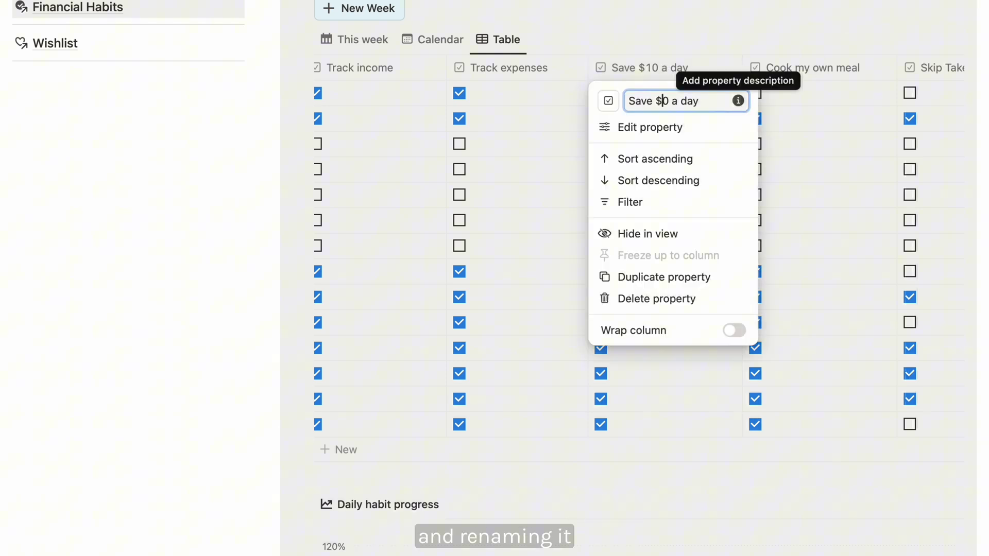
{"action": "key", "text": "Return"}
{"action": "left_click", "coordinate": [664, 92]}
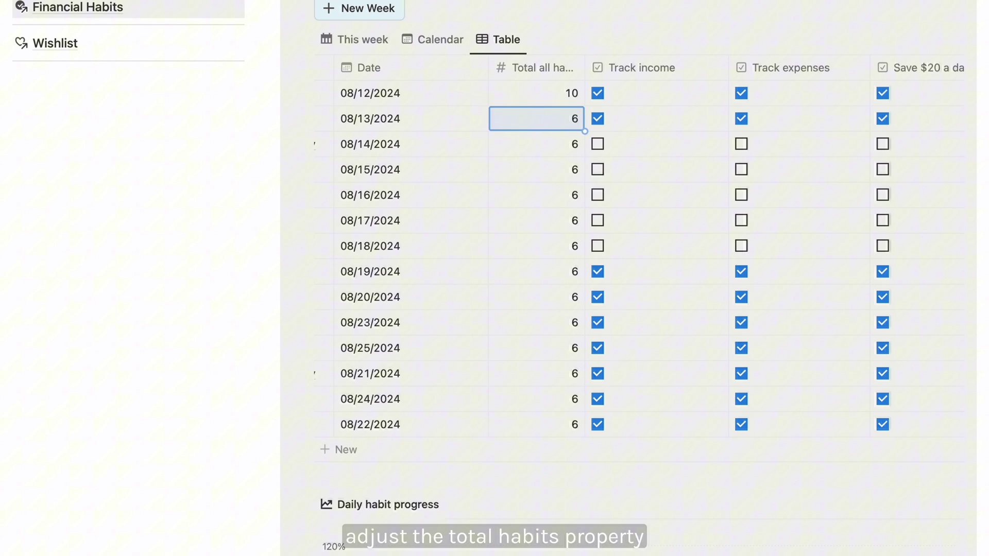
{"action": "scroll", "coordinate": [856, 93], "scroll_direction": "right", "scroll_amount": 10}
{"action": "left_click", "coordinate": [856, 93]}
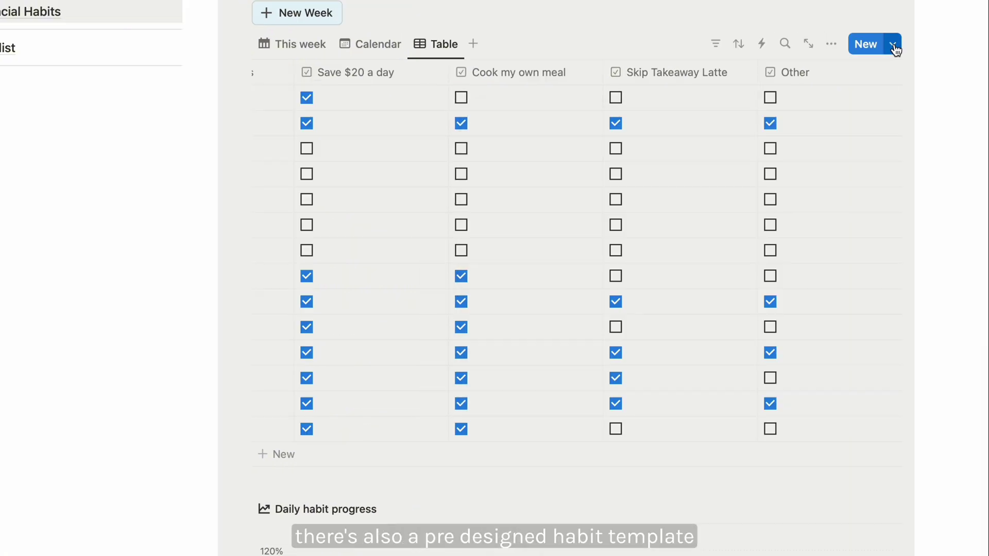
Review the Monday habit template, then start a new habit week and date its Monday card
{"action": "left_click", "coordinate": [892, 44]}
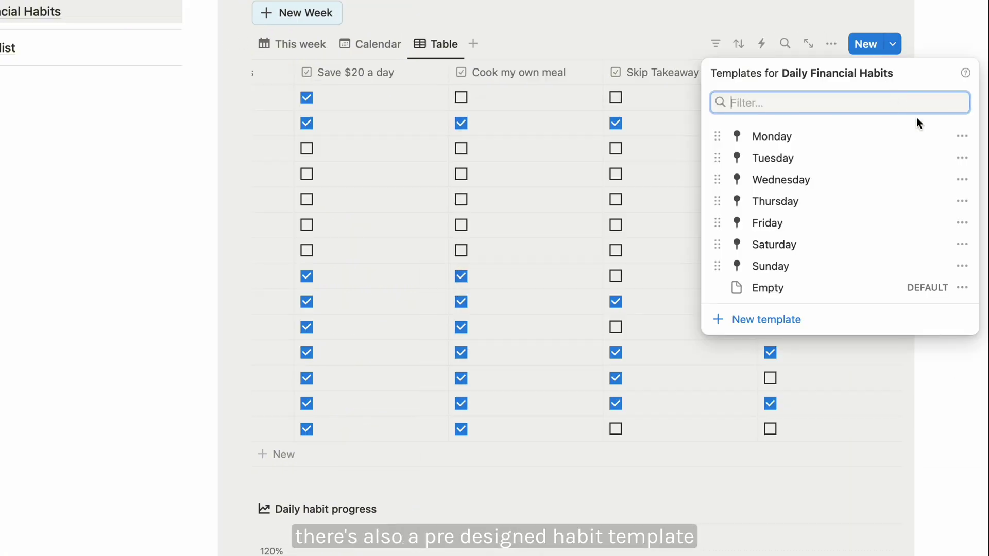
{"action": "left_click", "coordinate": [961, 137]}
{"action": "left_click", "coordinate": [807, 137]}
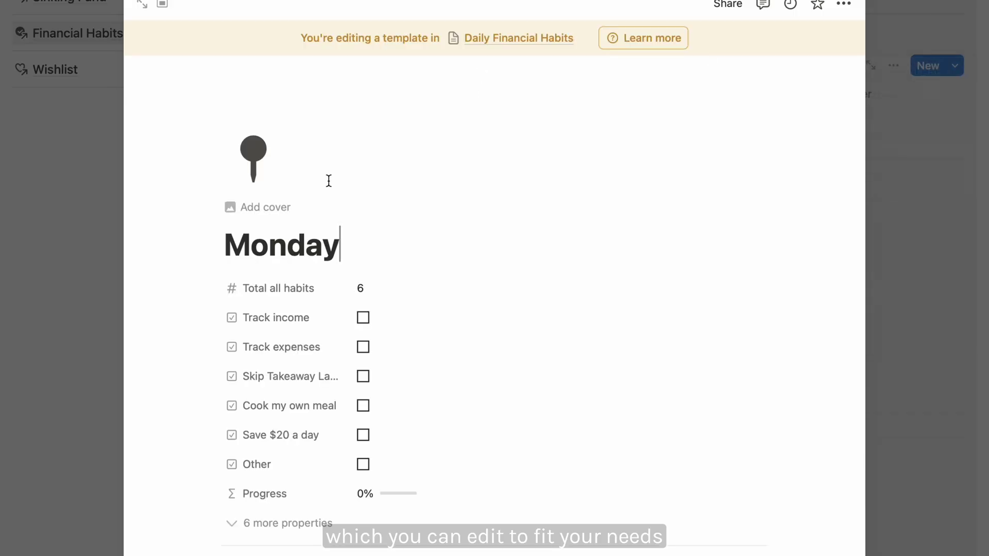
{"action": "left_click", "coordinate": [359, 146]}
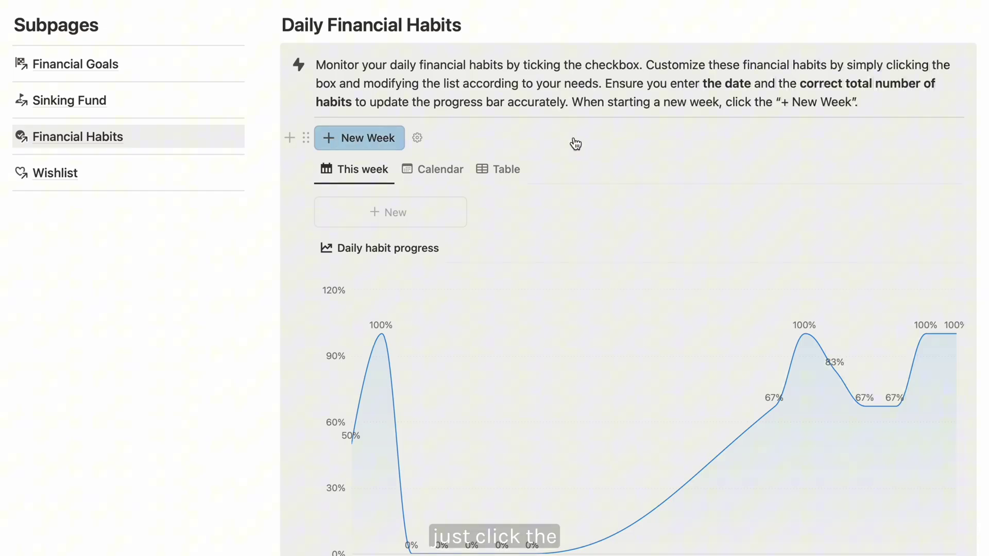
{"action": "left_click", "coordinate": [427, 214]}
{"action": "left_click", "coordinate": [354, 235]}
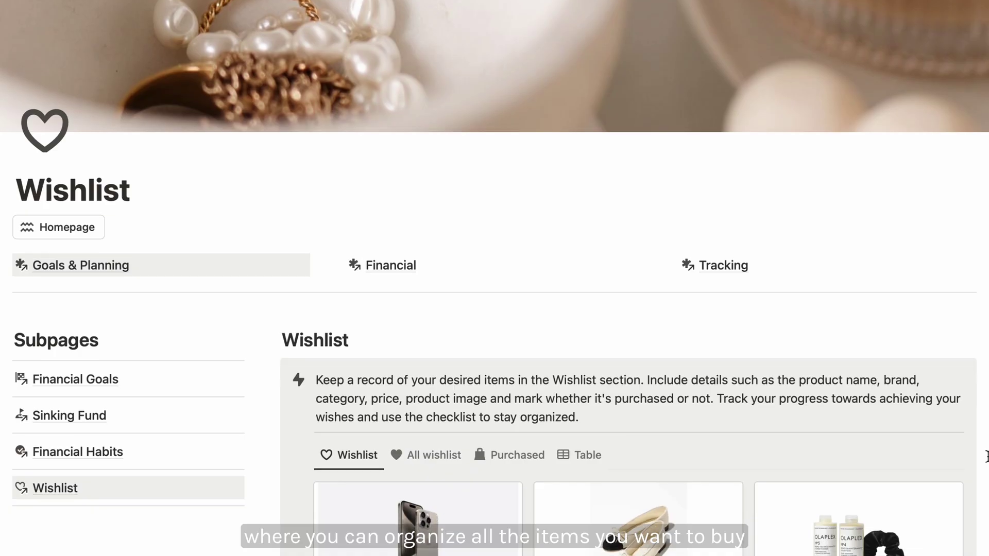
Add an 'Adidas Samba' item to the Wishlist Table with brand Adidas
{"action": "scroll", "coordinate": [986, 455], "scroll_direction": "down", "scroll_amount": 1}
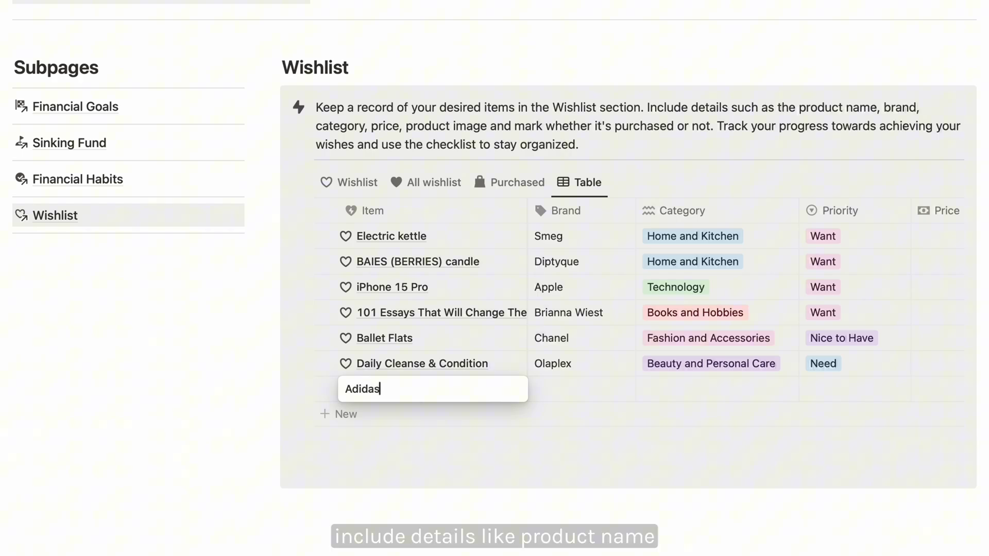
{"action": "key", "text": "Tab"}
{"action": "type", "text": "Adida"}
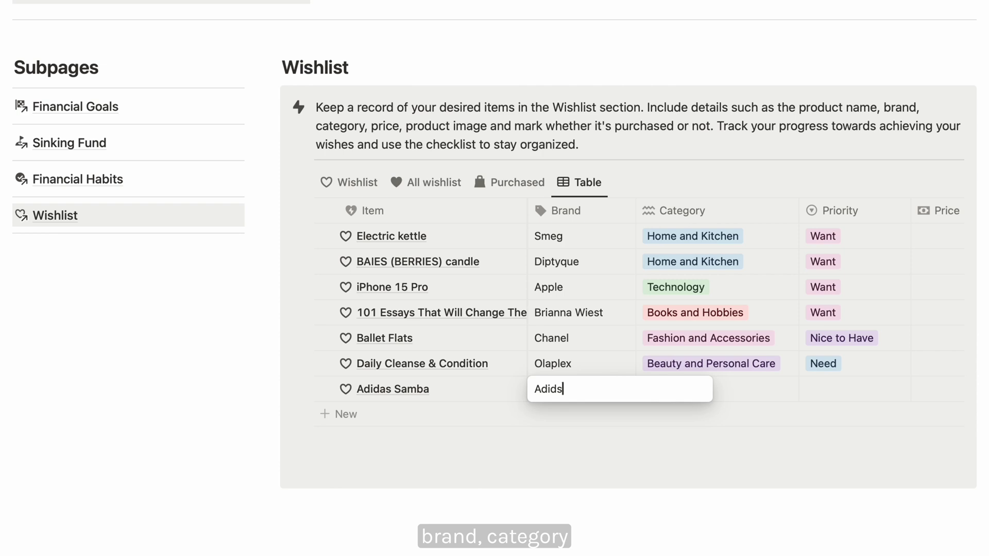
{"action": "type", "text": "s"}
{"action": "key", "text": "Tab"}
{"action": "key", "text": "Return"}
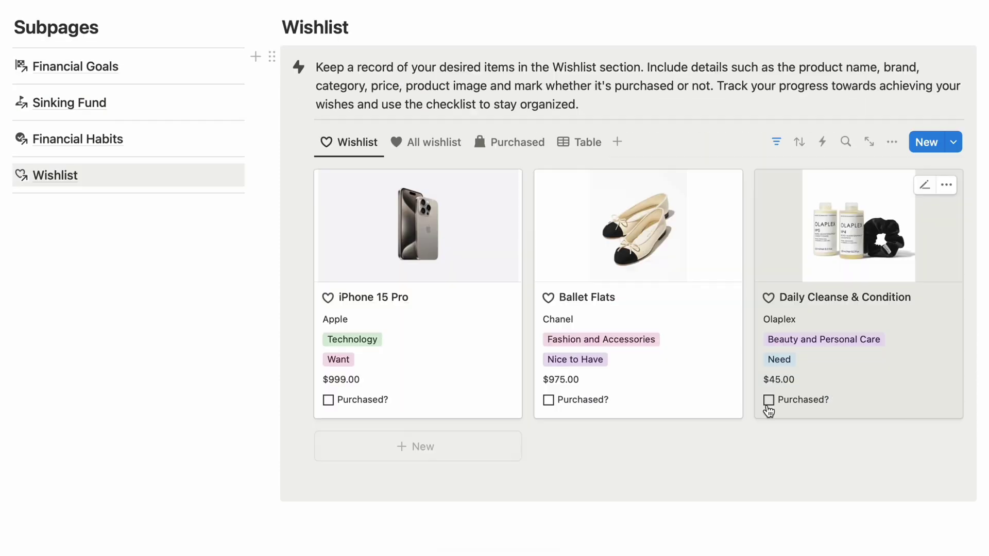
Mark Daily Cleanse & Condition, Ballet Flats and iPhone 15 Pro as purchased, then view the All wishlist
{"action": "left_click", "coordinate": [765, 399]}
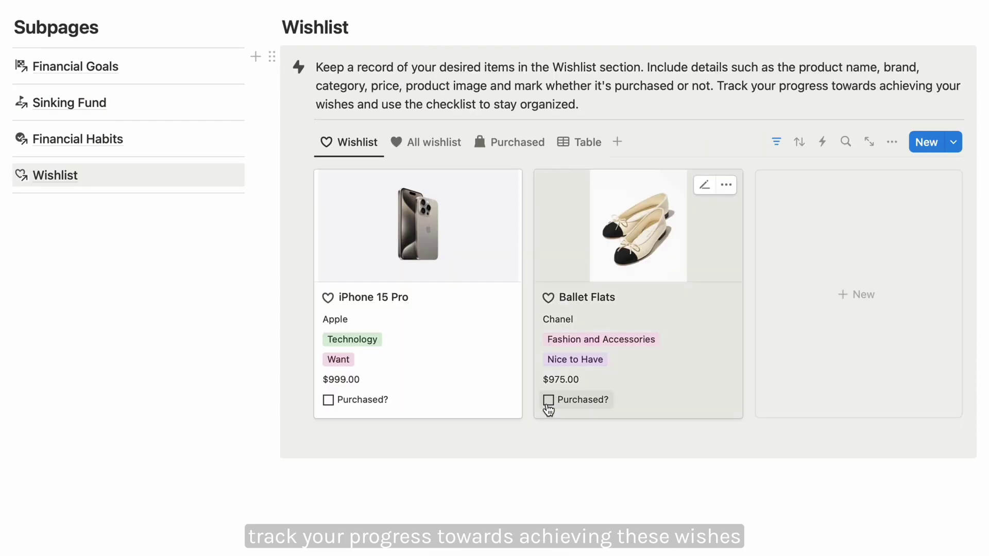
{"action": "left_click", "coordinate": [543, 401]}
{"action": "left_click", "coordinate": [327, 401]}
{"action": "left_click", "coordinate": [434, 252]}
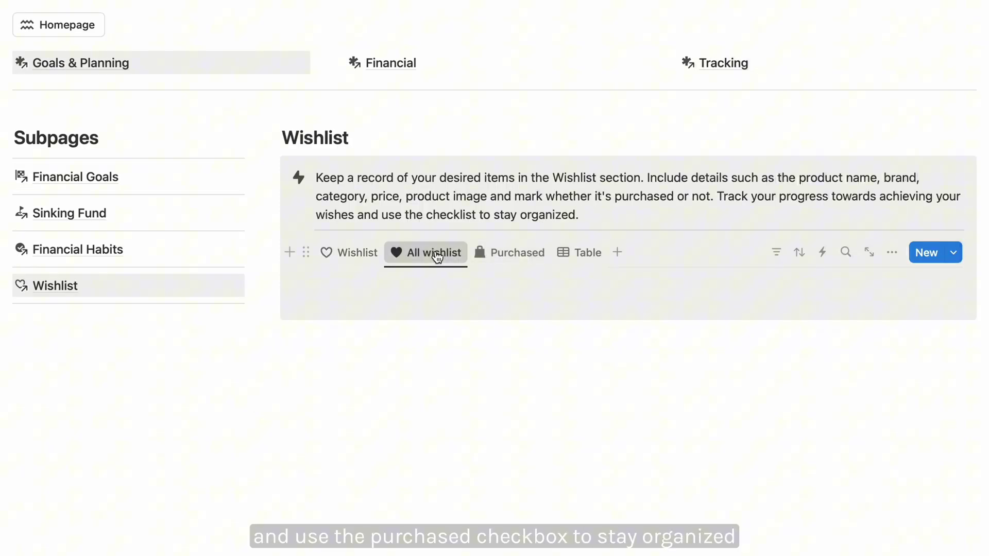
{"action": "scroll", "coordinate": [494, 278], "scroll_direction": "down", "scroll_amount": 5}
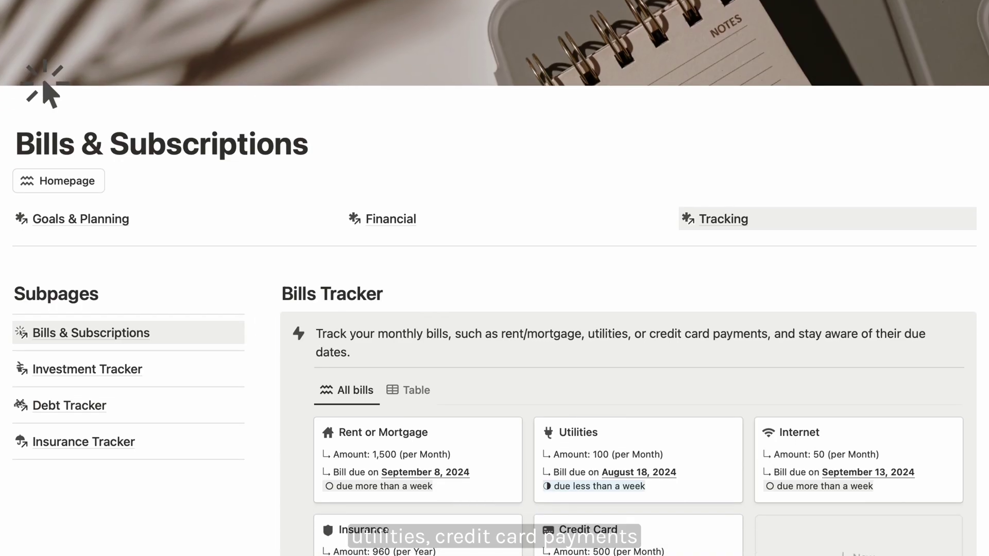
Set the new $35.00 Water bill in the Bills Tracker to repeat monthly
{"action": "scroll", "coordinate": [494, 309], "scroll_direction": "down", "scroll_amount": 3}
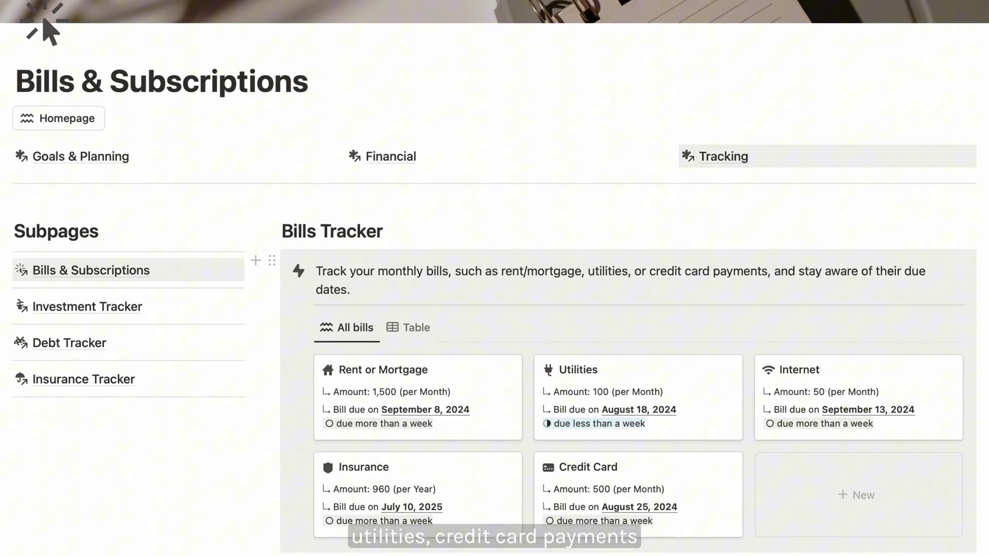
{"action": "left_click", "coordinate": [760, 385]}
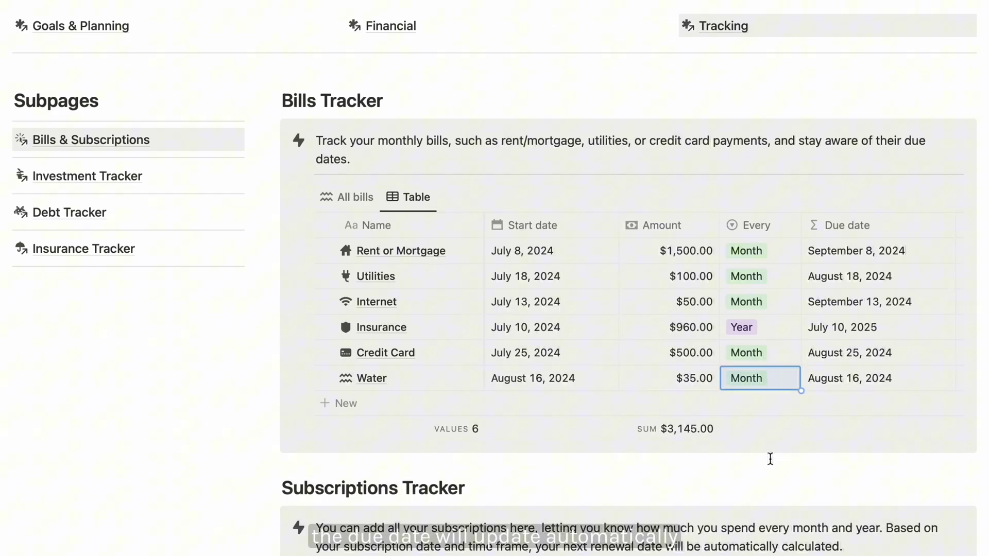
{"action": "scroll", "coordinate": [885, 381], "scroll_direction": "right", "scroll_amount": 5}
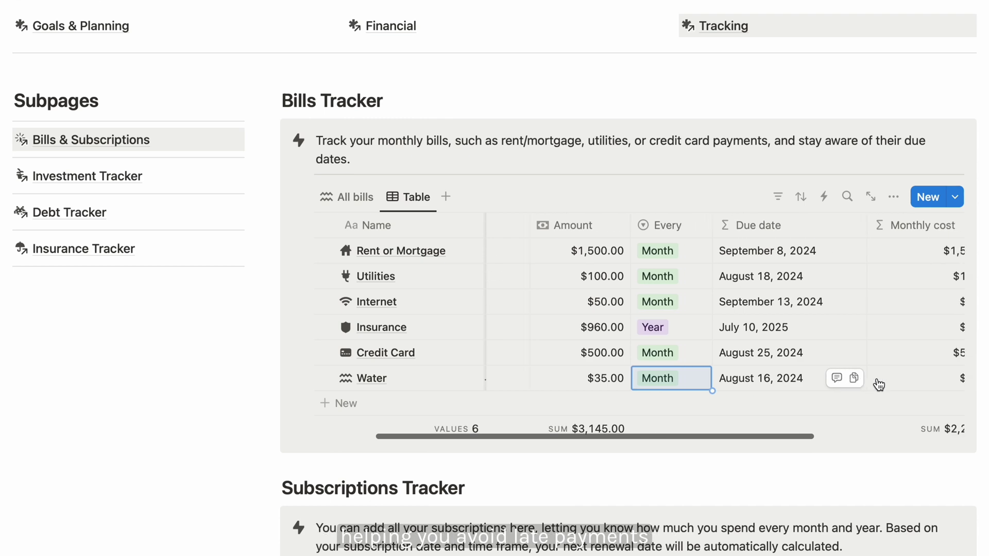
Show cancelled subscriptions in the Subscriptions Tracker, revealing the Disney+ card
{"action": "scroll", "coordinate": [876, 385], "scroll_direction": "down", "scroll_amount": 5}
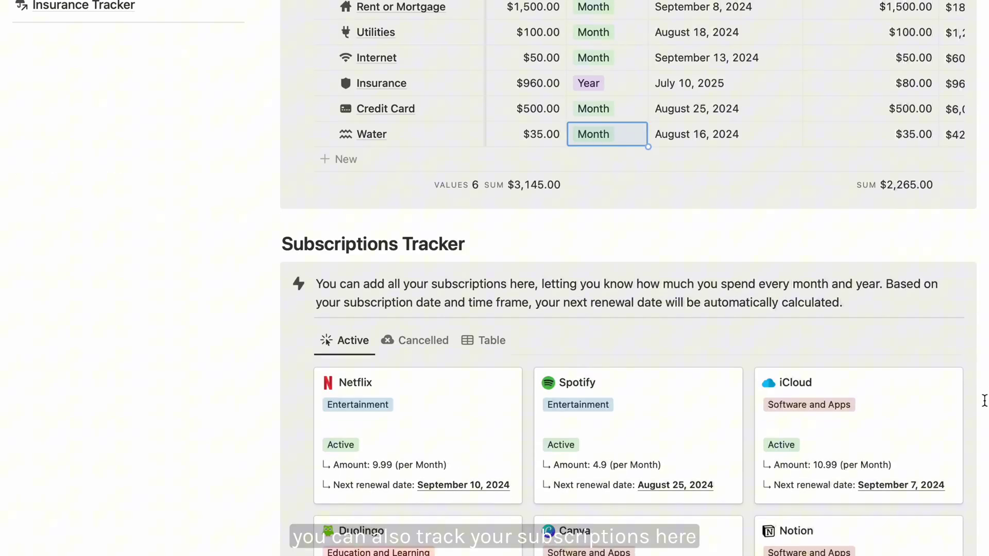
{"action": "scroll", "coordinate": [984, 401], "scroll_direction": "down", "scroll_amount": 3}
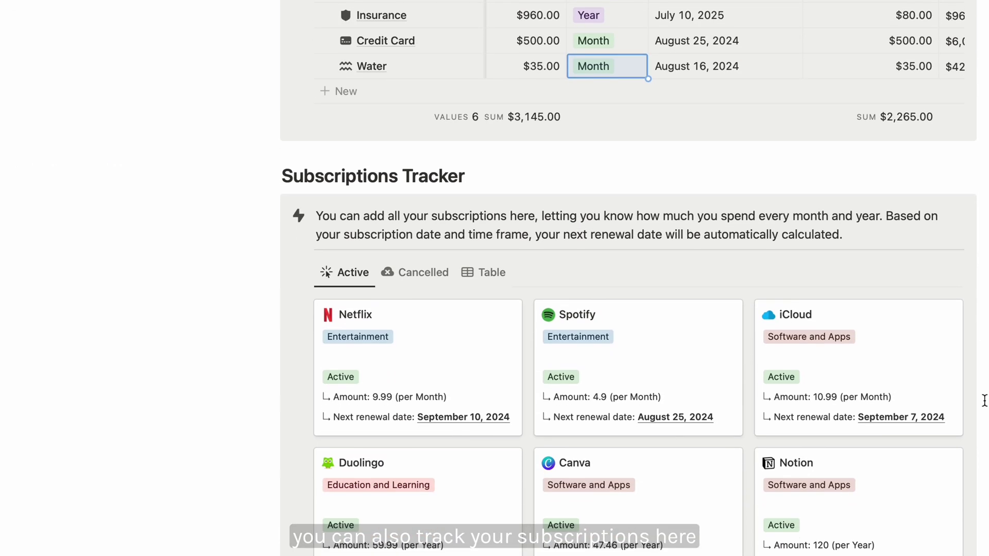
{"action": "scroll", "coordinate": [984, 401], "scroll_direction": "down", "scroll_amount": 2}
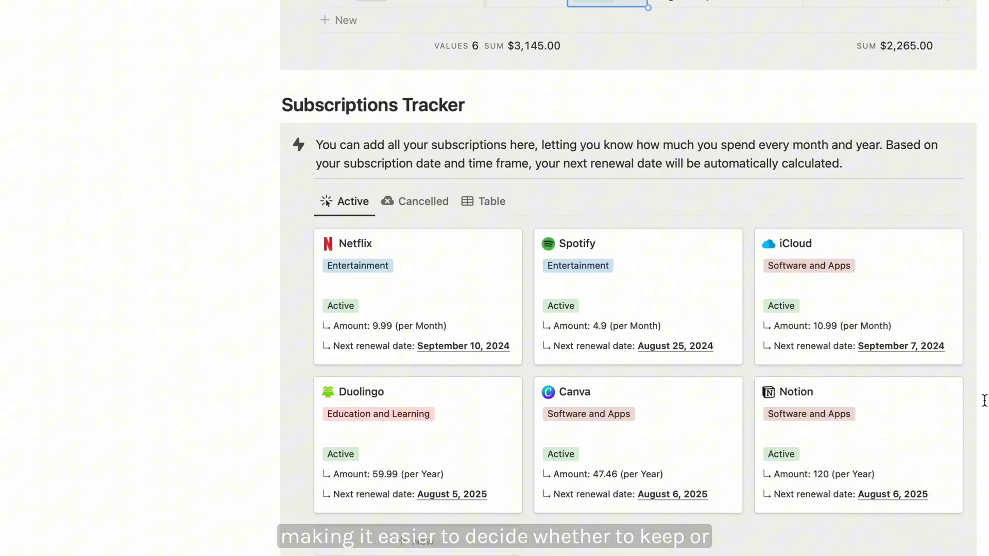
{"action": "left_click", "coordinate": [431, 198]}
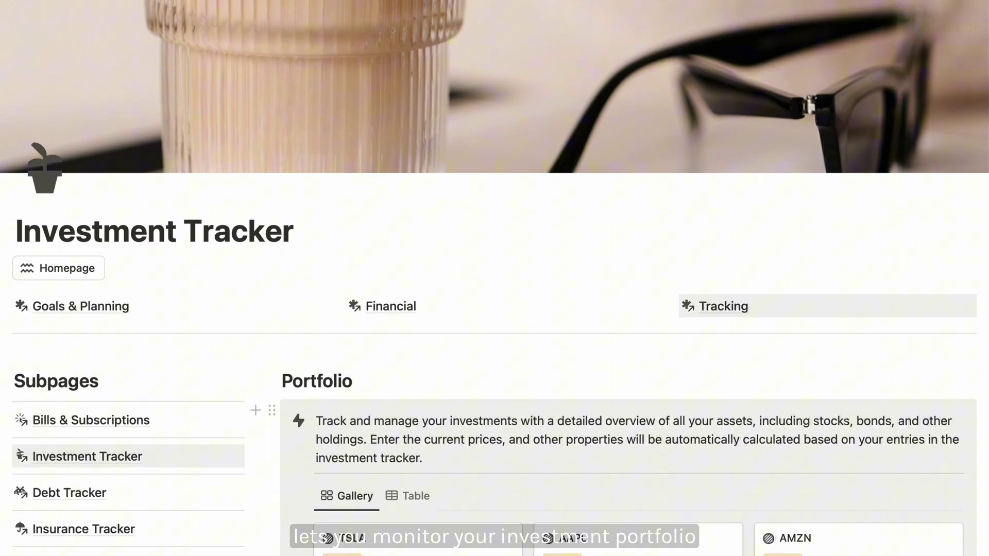
Set AMZN's current price to $162.34
{"action": "scroll", "coordinate": [494, 278], "scroll_direction": "down", "scroll_amount": 3}
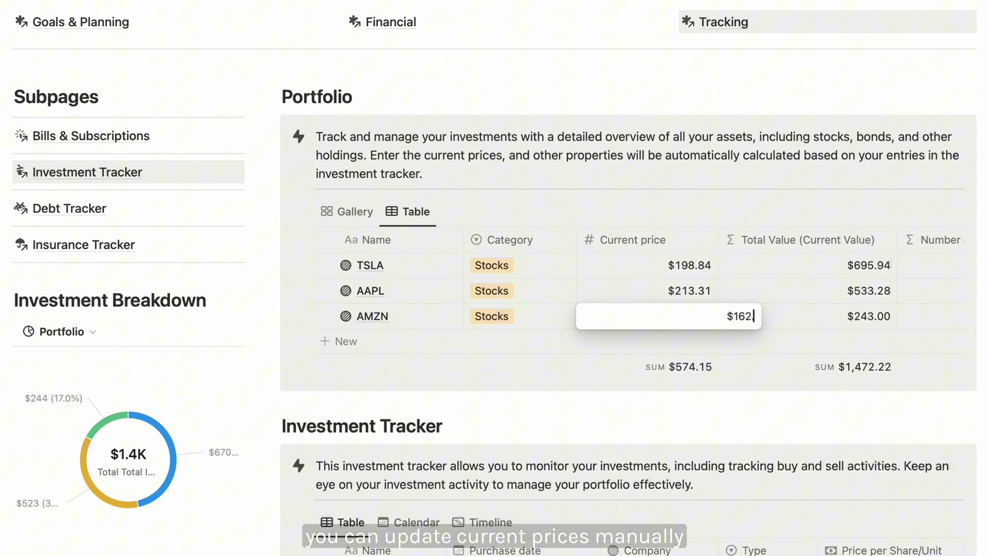
{"action": "type", "text": ".34"}
{"action": "key", "text": "Return"}
Add a new 'Investment' entry to the Investment Tracker purchased on August 16, 2024
{"action": "scroll", "coordinate": [983, 349], "scroll_direction": "down", "scroll_amount": 6}
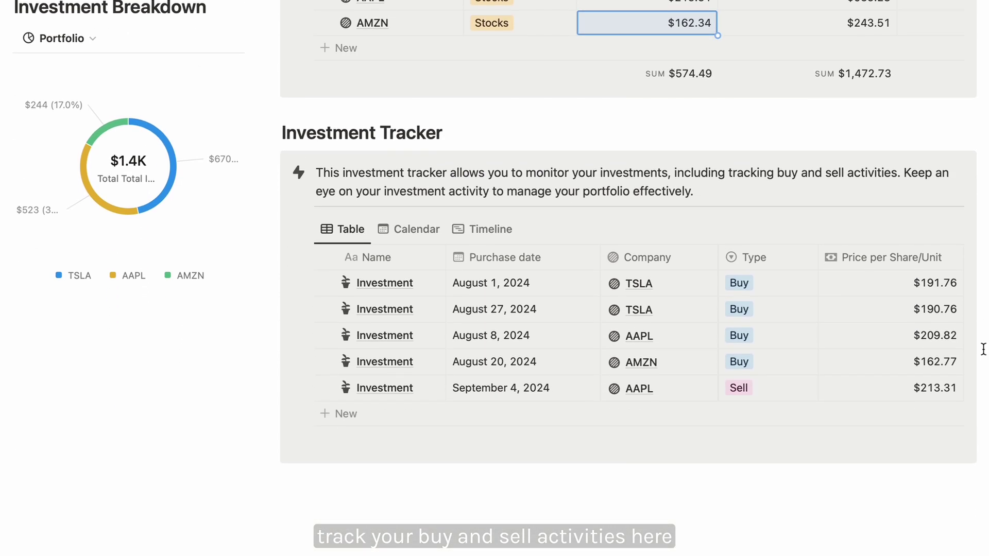
{"action": "scroll", "coordinate": [515, 370], "scroll_direction": "down", "scroll_amount": 1}
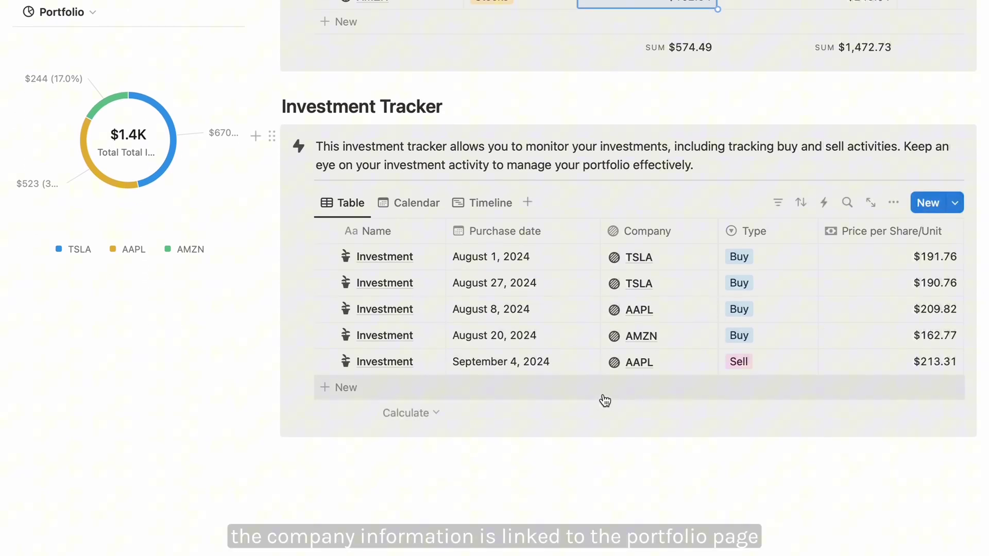
{"action": "left_click", "coordinate": [349, 389]}
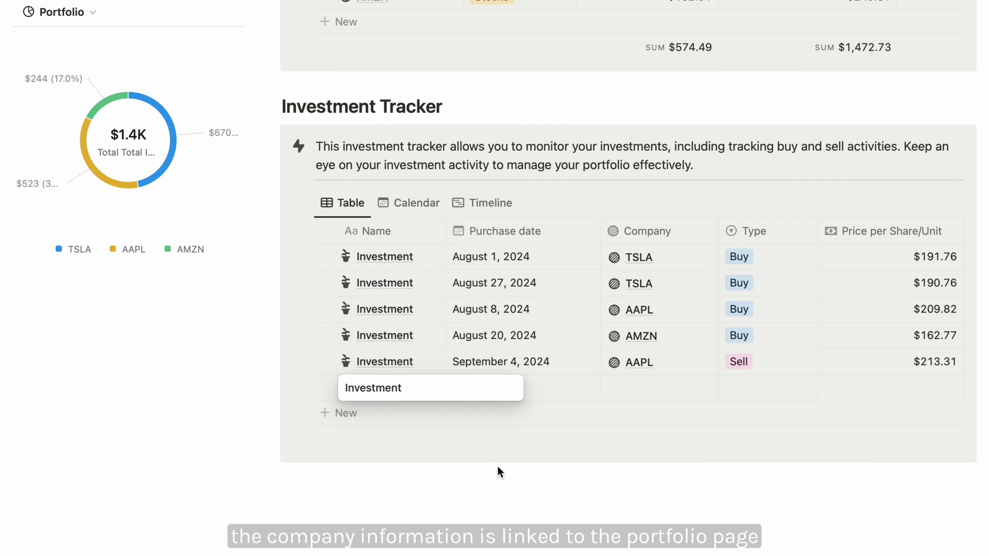
{"action": "key", "text": "Return"}
{"action": "left_click", "coordinate": [502, 397]}
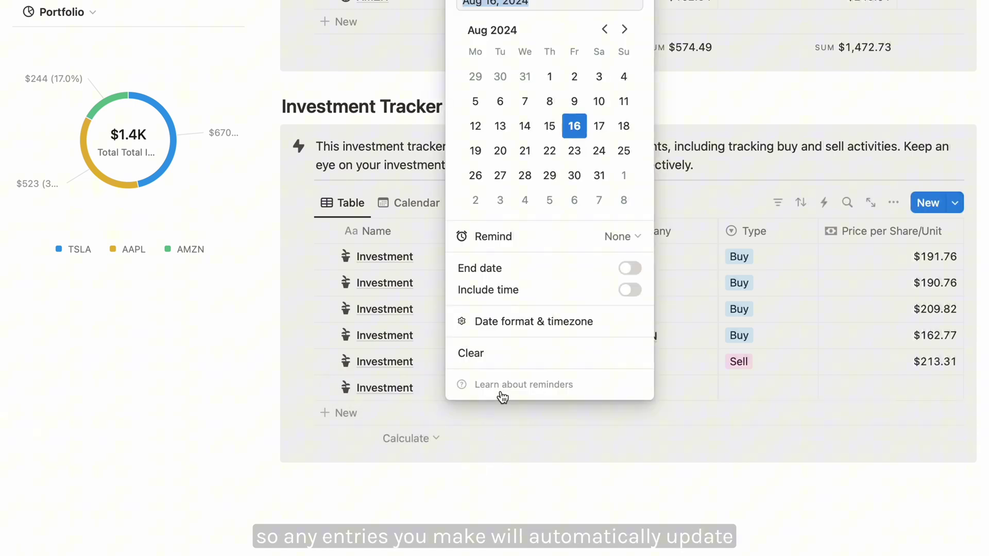
{"action": "left_click", "coordinate": [582, 128]}
{"action": "left_click", "coordinate": [682, 427]}
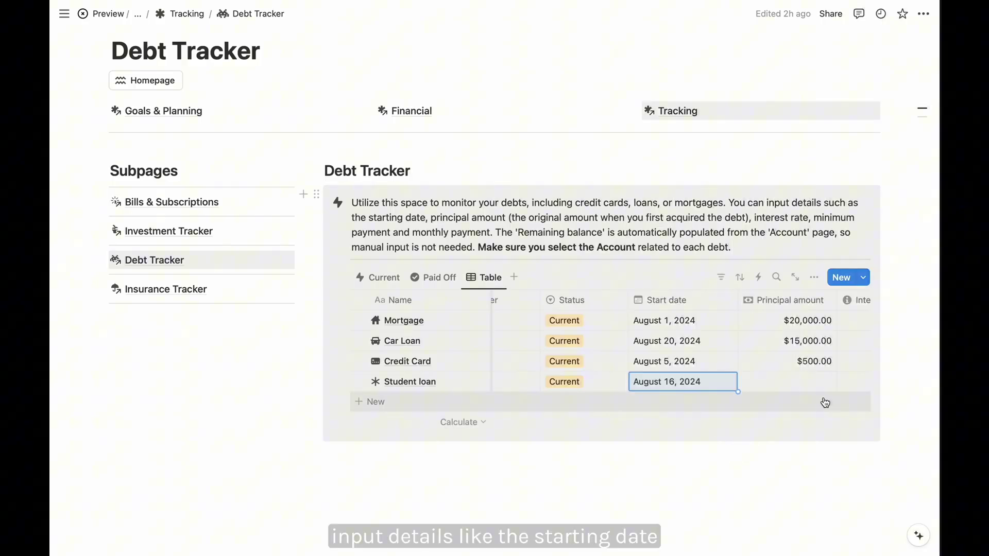
Enter the Student loan's $10,000 principal, 5% interest rate and $800 payment
{"action": "key", "text": "Right"}
{"action": "type", "text": "10"}
{"action": "type", "text": "5"}
{"action": "key", "text": "Return"}
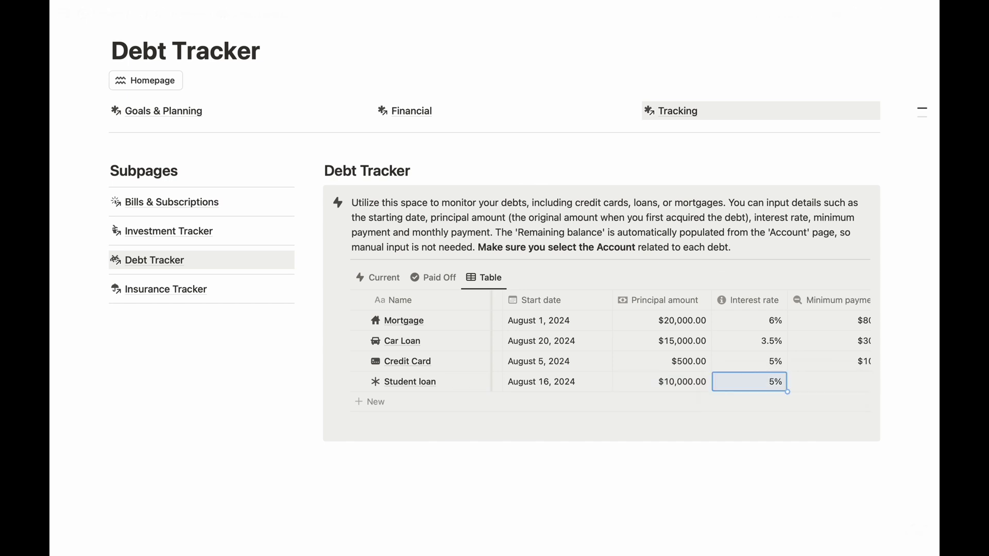
{"action": "scroll", "coordinate": [770, 384], "scroll_direction": "right", "scroll_amount": 5}
{"action": "left_click", "coordinate": [771, 385]}
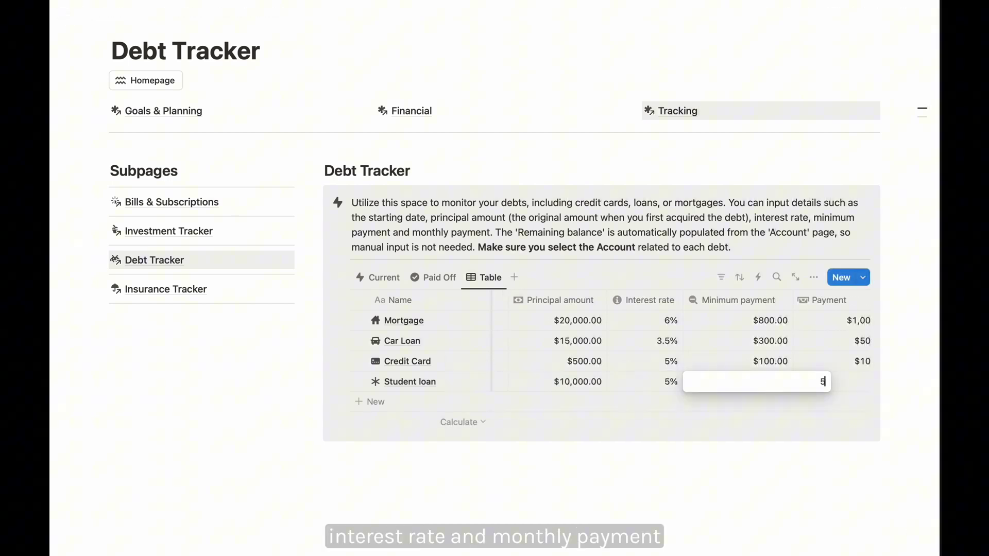
{"action": "key", "text": "Return"}
{"action": "key", "text": "Right"}
{"action": "key", "text": "Right"}
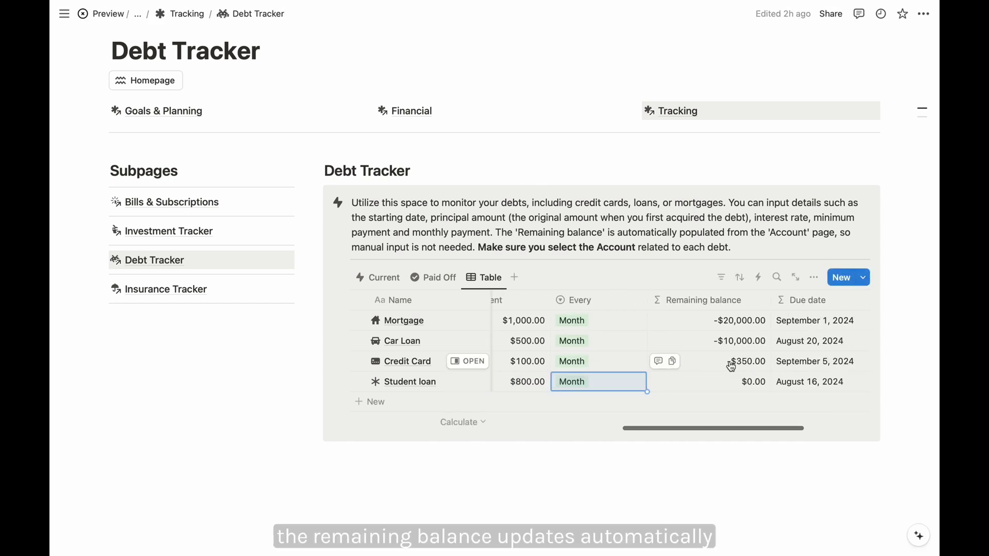
Scroll down to review the Insurance Tracker and the active subscriptions list
{"action": "scroll", "coordinate": [731, 366], "scroll_direction": "left", "scroll_amount": 5}
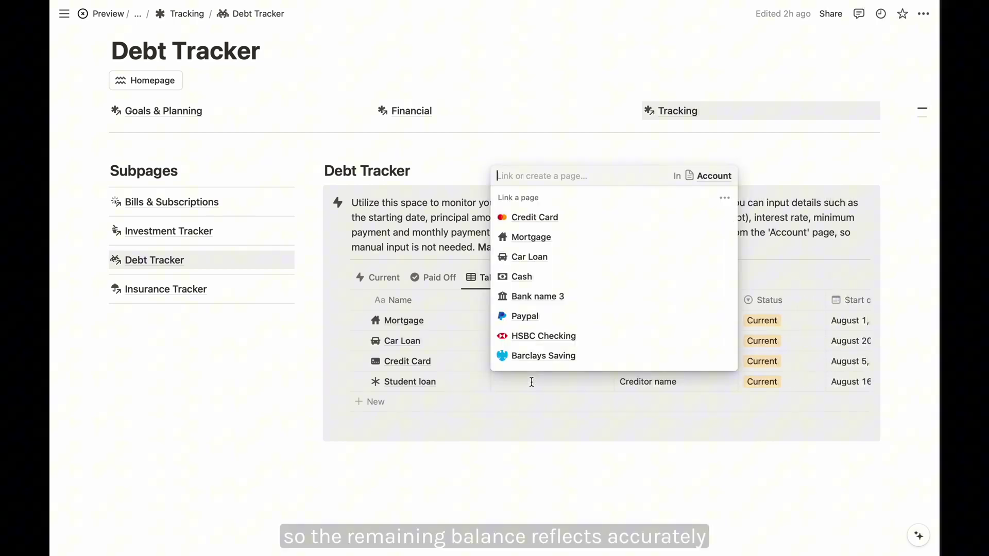
{"action": "scroll", "coordinate": [598, 283], "scroll_direction": "down", "scroll_amount": 2}
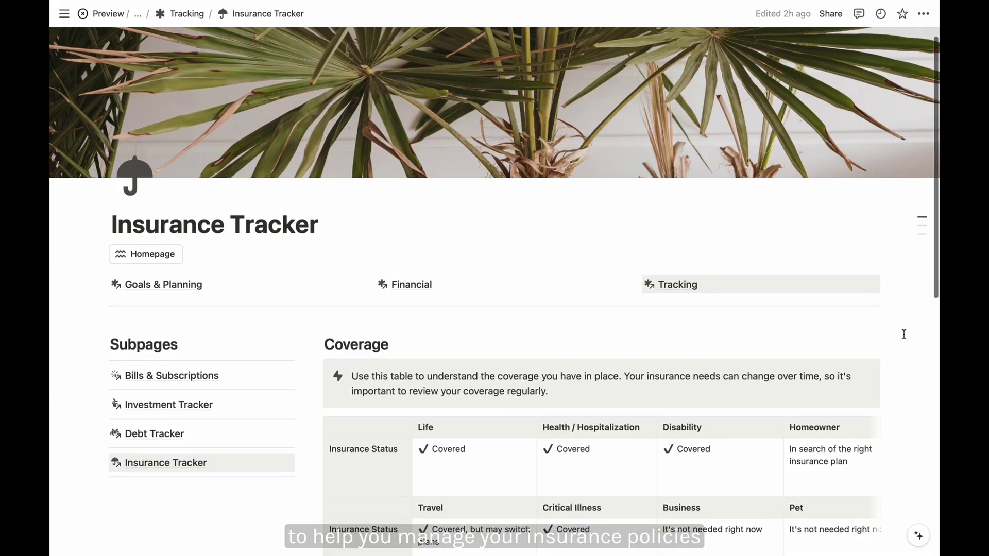
{"action": "scroll", "coordinate": [904, 334], "scroll_direction": "down", "scroll_amount": 3}
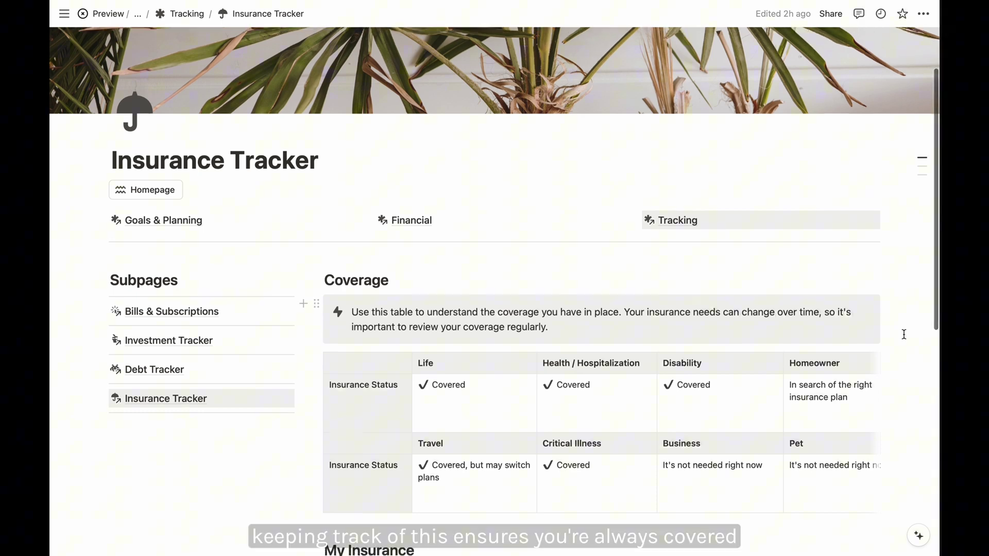
{"action": "scroll", "coordinate": [903, 334], "scroll_direction": "down", "scroll_amount": 3}
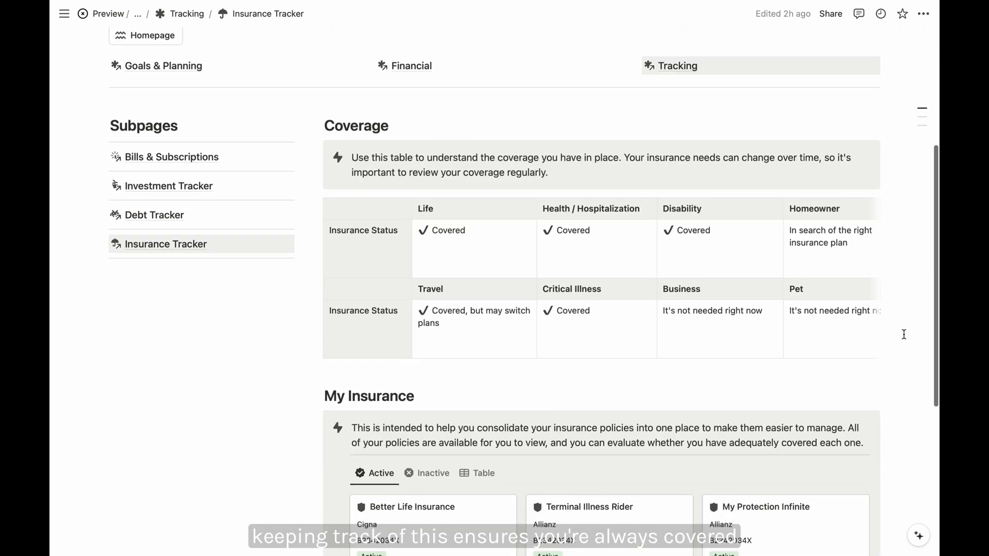
{"action": "scroll", "coordinate": [903, 335], "scroll_direction": "down", "scroll_amount": 3}
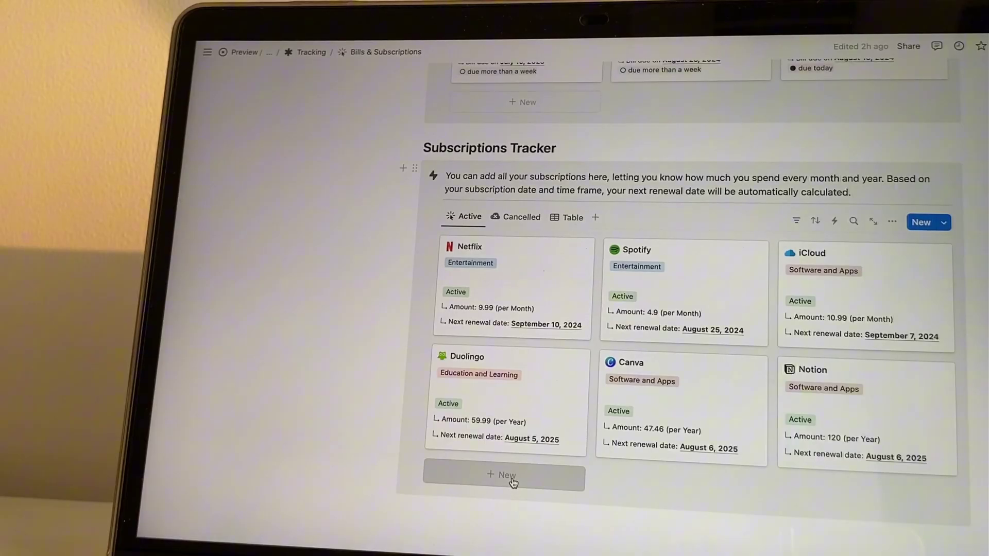
Add an 'Epidemic Sound' subscription under Software and Apps at $9.99 every month
{"action": "left_click", "coordinate": [512, 478]}
{"action": "type", "text": "Epide"}
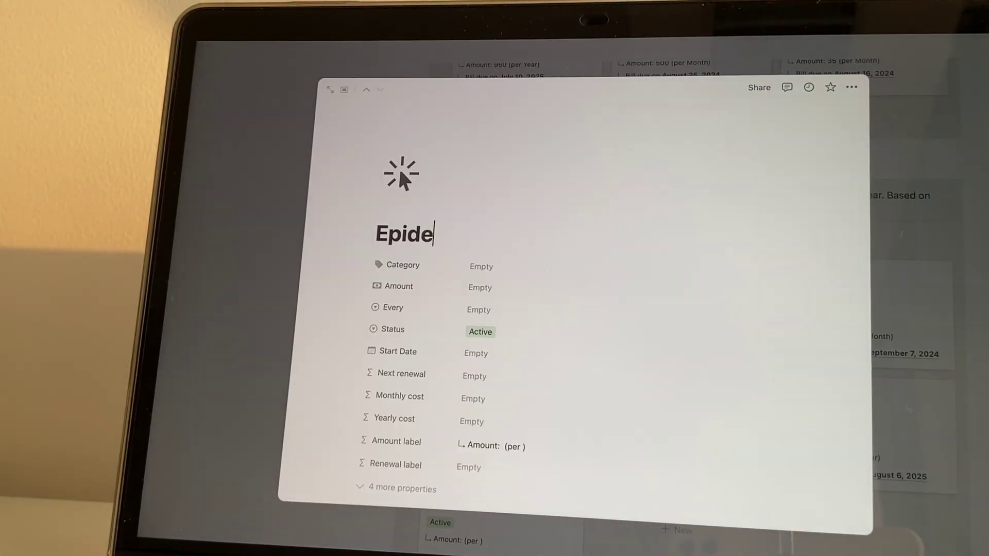
{"action": "type", "text": "mic Sound"}
{"action": "left_click", "coordinate": [478, 264]}
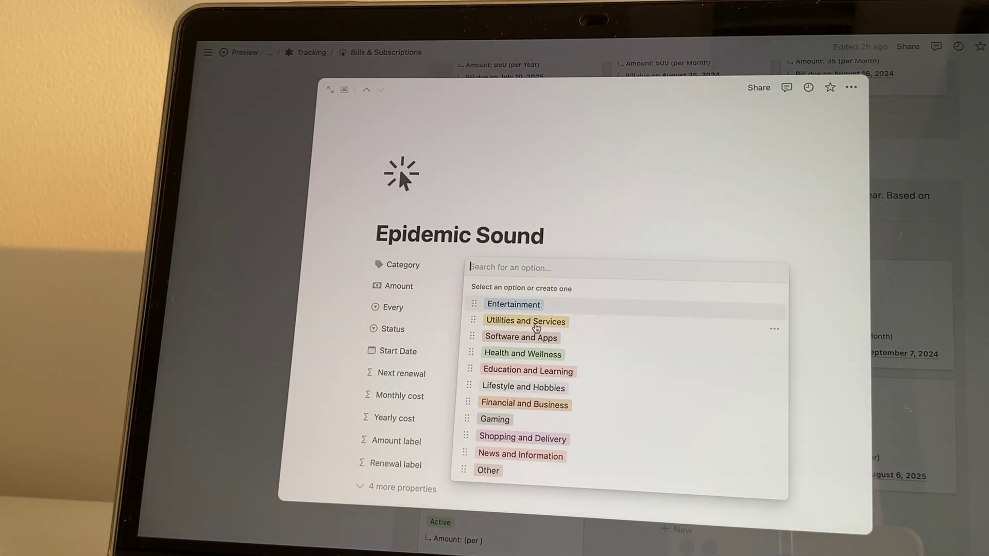
{"action": "left_click", "coordinate": [521, 337]}
{"action": "left_click", "coordinate": [479, 287]}
{"action": "type", "text": "9.99"}
{"action": "left_click", "coordinate": [498, 307]}
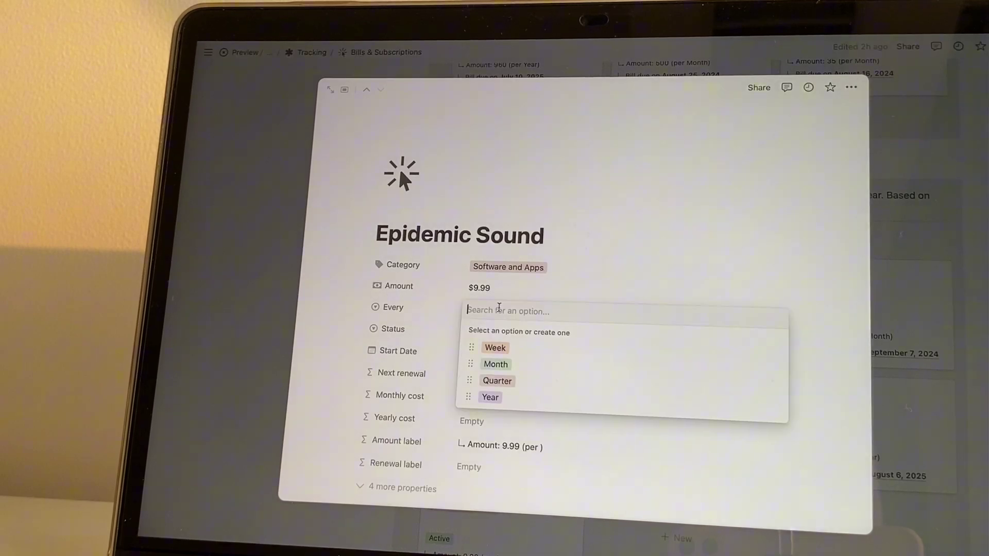
{"action": "left_click", "coordinate": [504, 364]}
{"action": "left_click", "coordinate": [655, 346]}
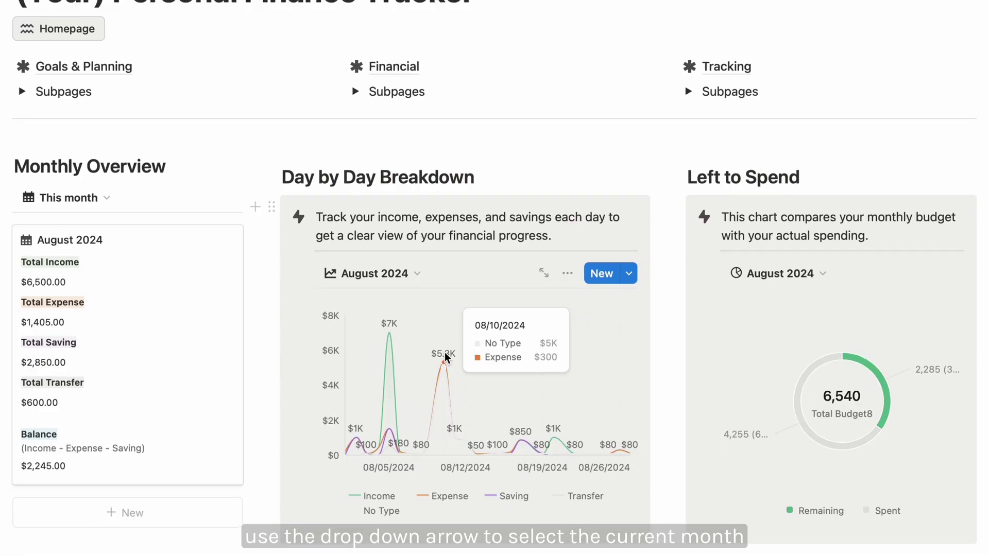
Change the Left to Spend chart's view from August 2024 to September 2024
{"action": "left_click", "coordinate": [417, 278]}
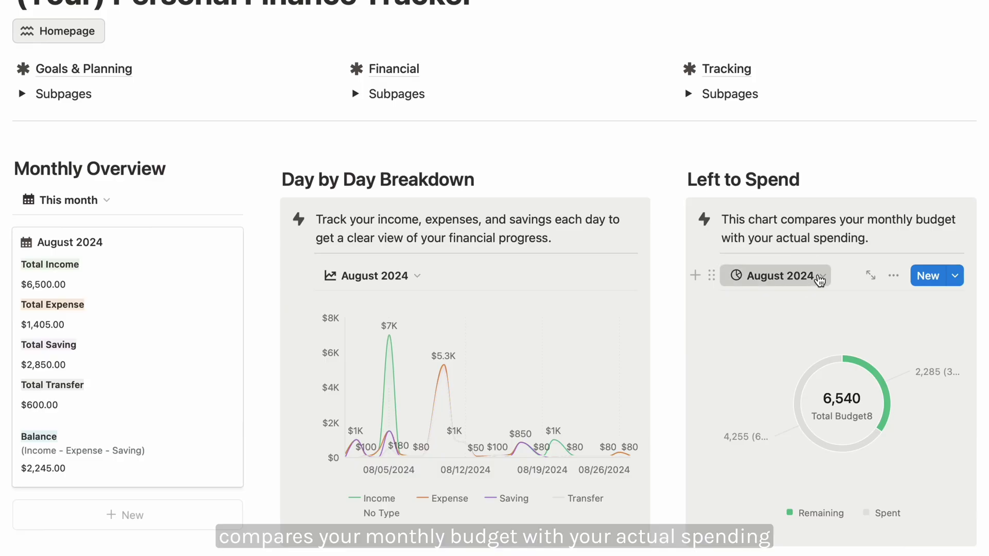
{"action": "left_click", "coordinate": [733, 276]}
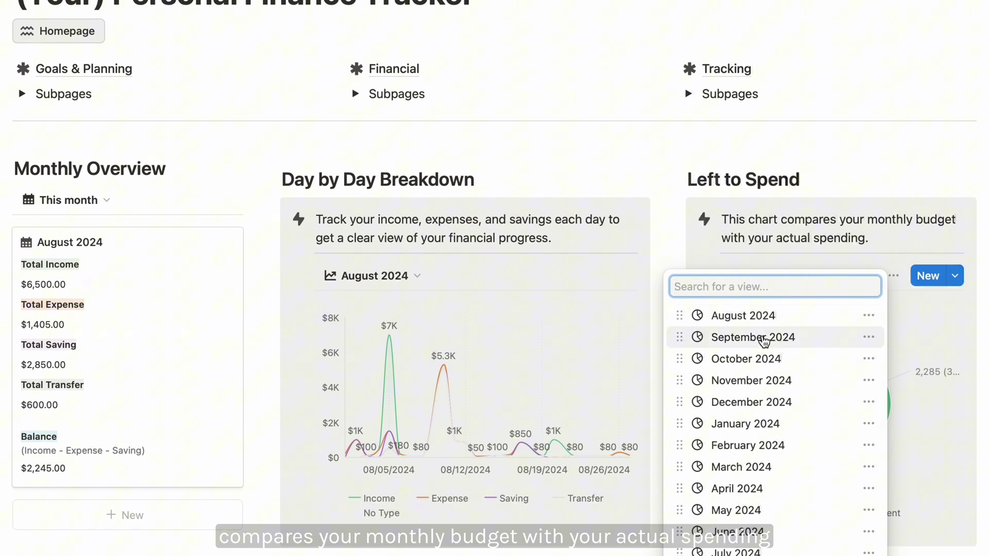
{"action": "left_click", "coordinate": [762, 337]}
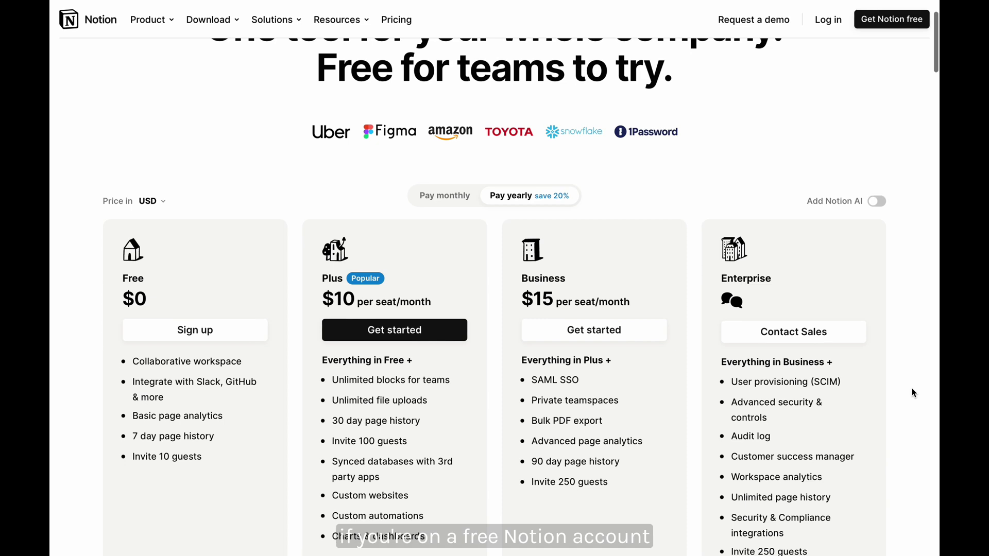
Scroll through the Summary sections to the Tracking page's $1,437 investments and $35,500 debt
{"action": "scroll", "coordinate": [913, 393], "scroll_direction": "down", "scroll_amount": 2}
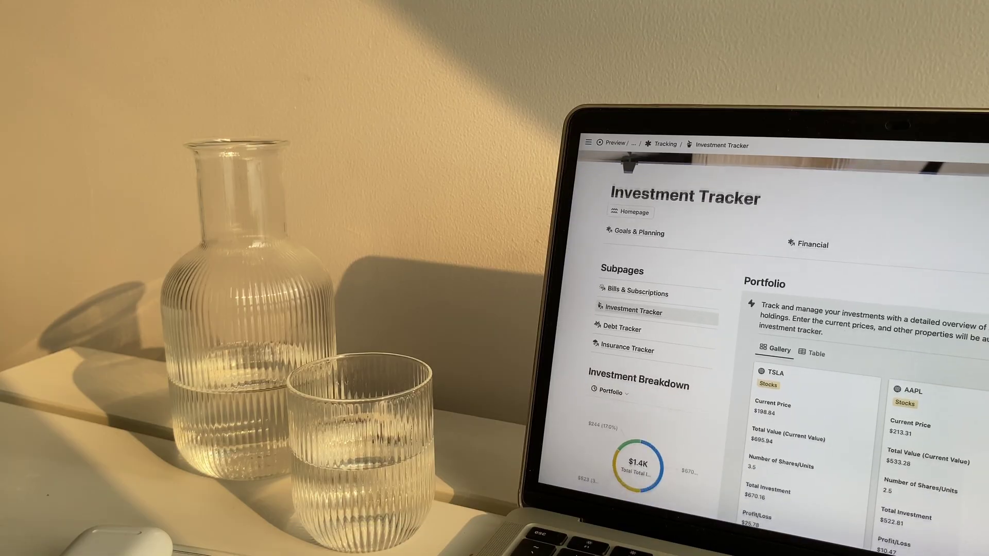
{"action": "scroll", "coordinate": [772, 335], "scroll_direction": "down", "scroll_amount": 3}
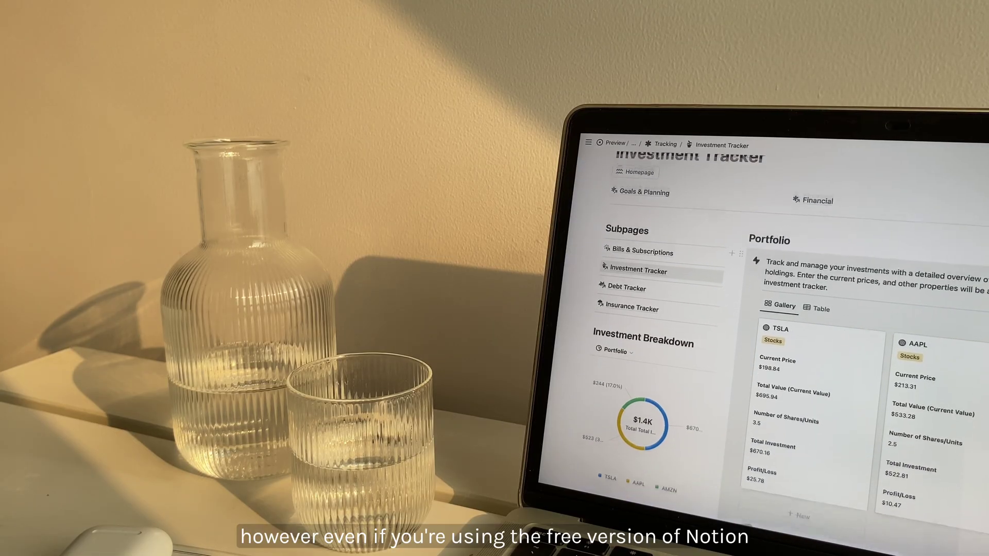
{"action": "scroll", "coordinate": [772, 335], "scroll_direction": "down", "scroll_amount": 3}
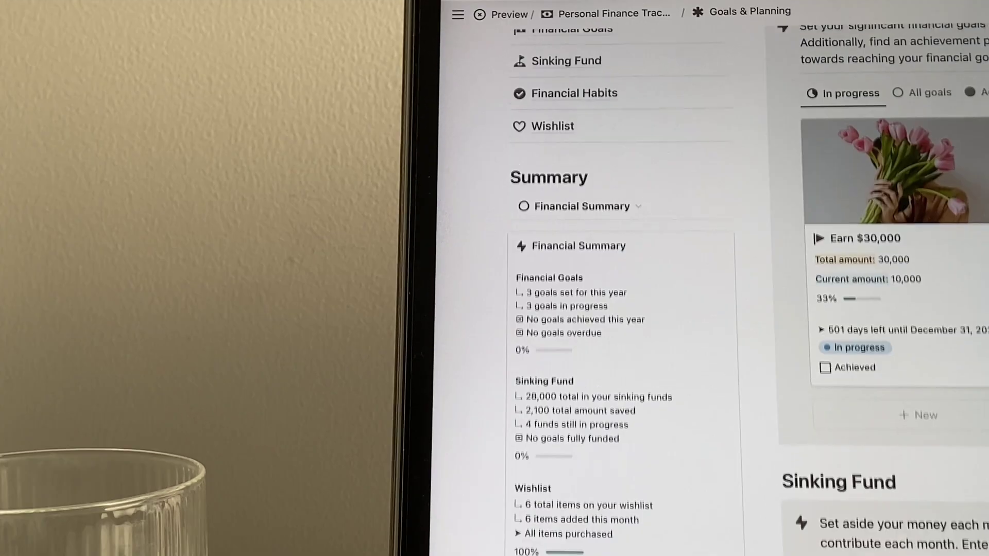
{"action": "scroll", "coordinate": [711, 289], "scroll_direction": "down", "scroll_amount": 5}
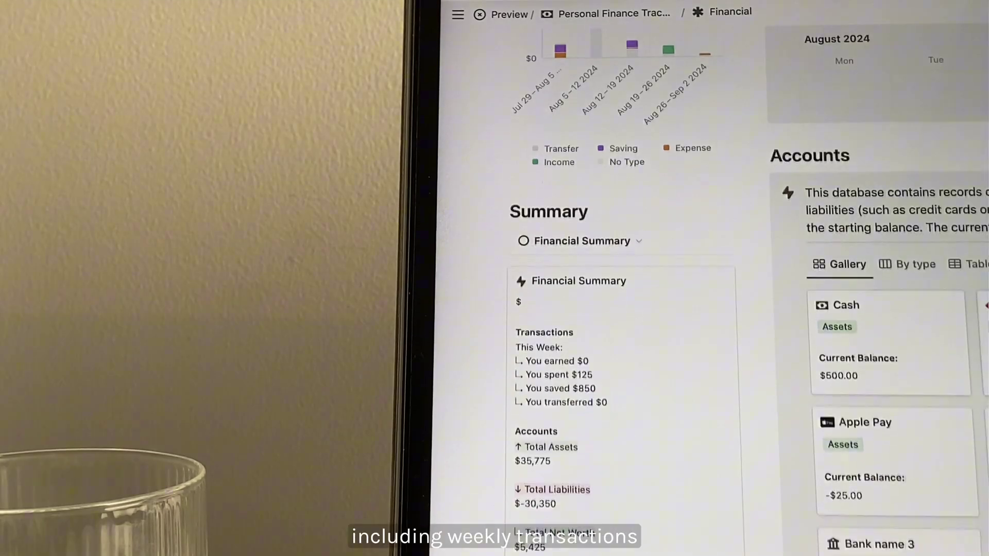
{"action": "scroll", "coordinate": [710, 289], "scroll_direction": "down", "scroll_amount": 4}
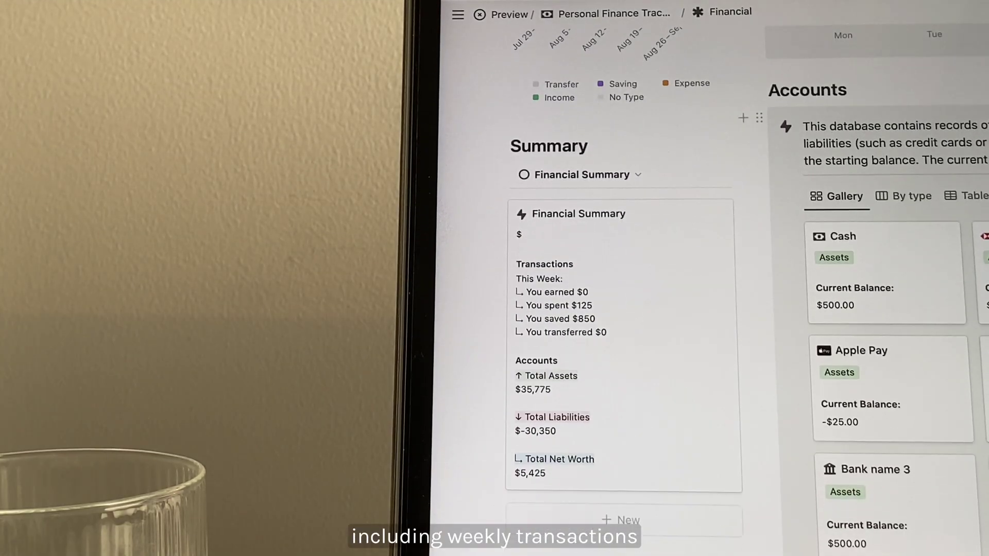
{"action": "scroll", "coordinate": [711, 289], "scroll_direction": "down", "scroll_amount": 1}
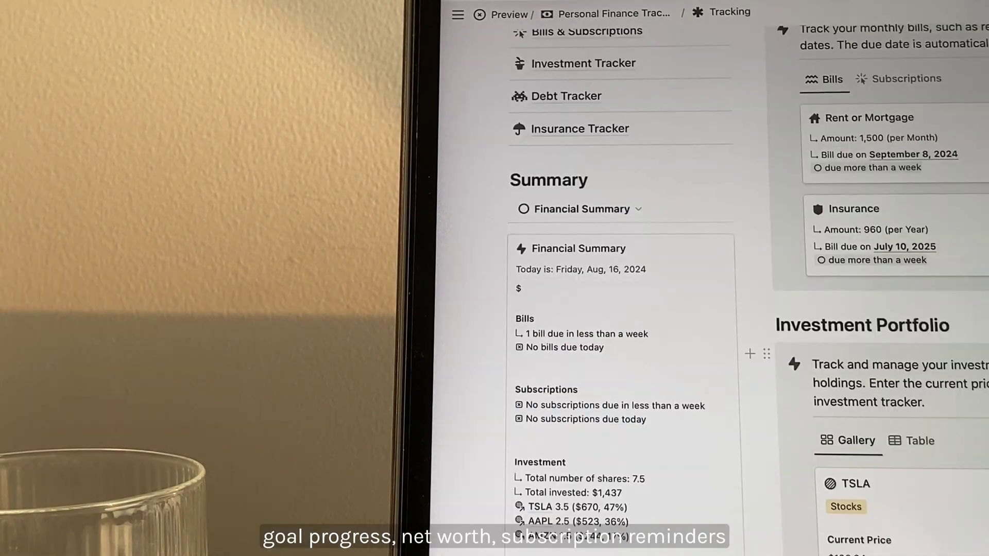
{"action": "scroll", "coordinate": [710, 288], "scroll_direction": "down", "scroll_amount": 5}
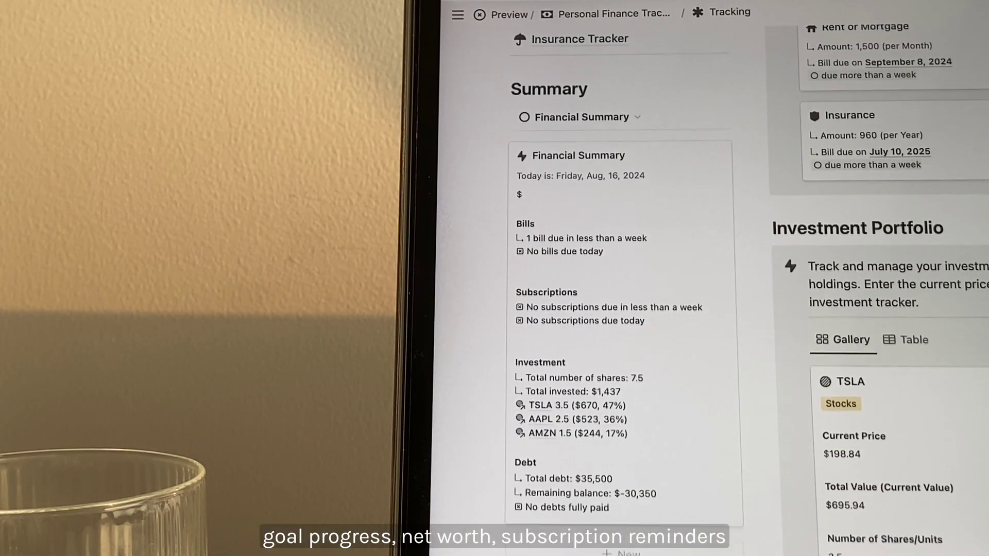
{"action": "scroll", "coordinate": [711, 288], "scroll_direction": "down", "scroll_amount": 3}
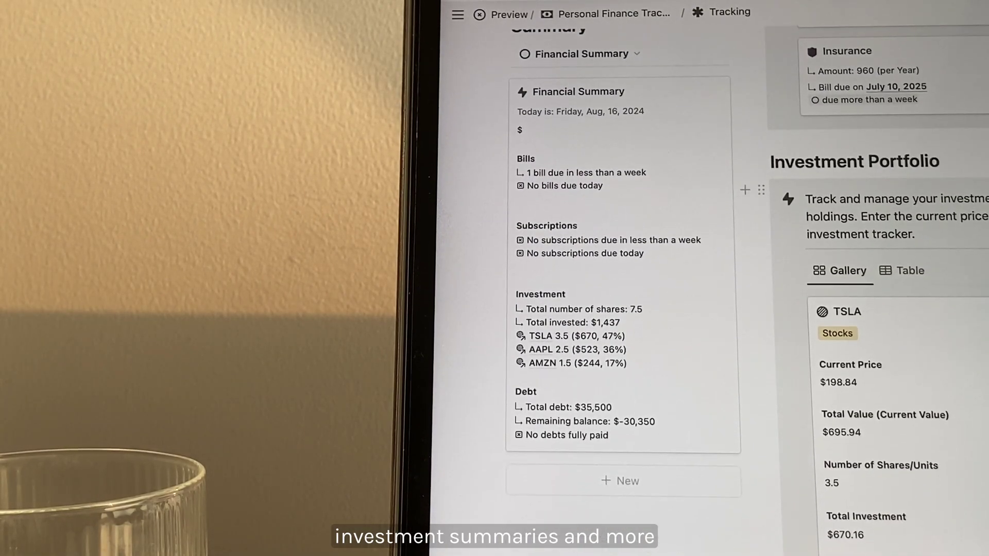